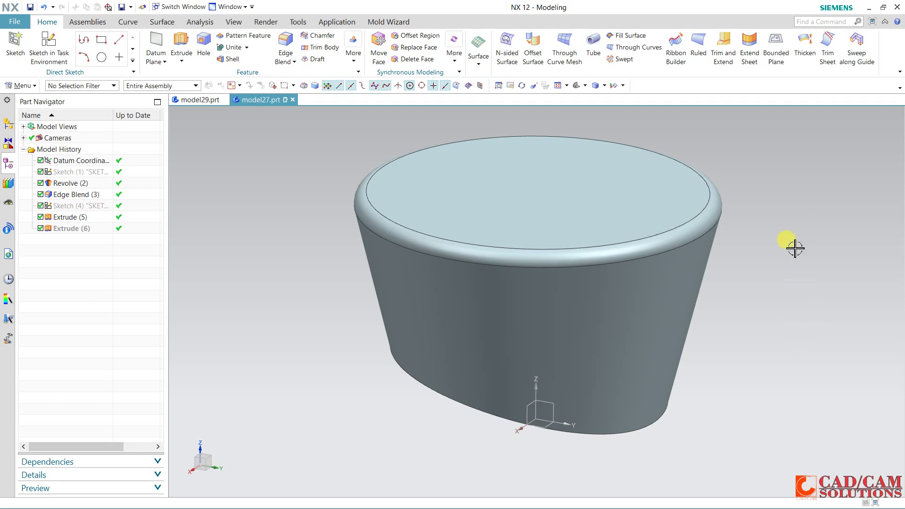
Switch model27.prt from Modeling into the Manufacturing application and inspect the part.
{"action": "middle_click_drag", "start_coordinate": [772, 241], "coordinate": [601, 251]}
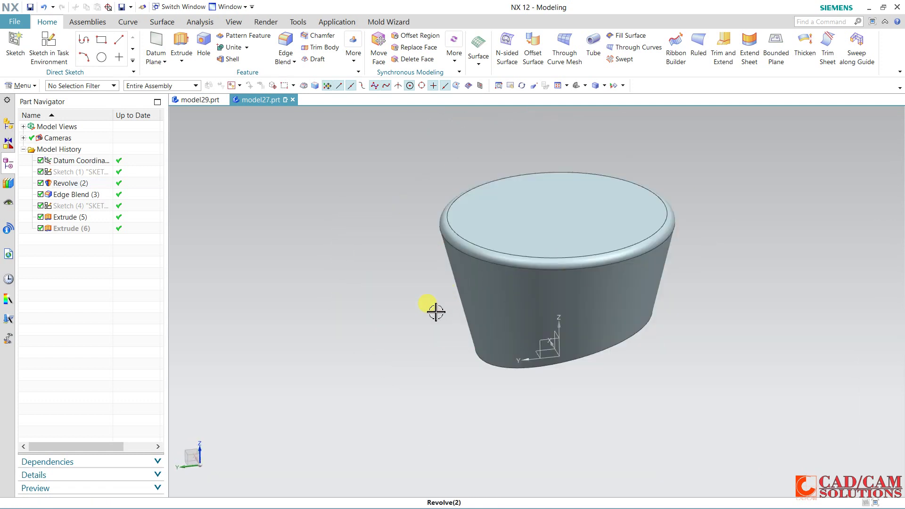
{"action": "middle_click_drag", "start_coordinate": [433, 307], "coordinate": [524, 292]}
{"action": "left_click", "coordinate": [327, 26]}
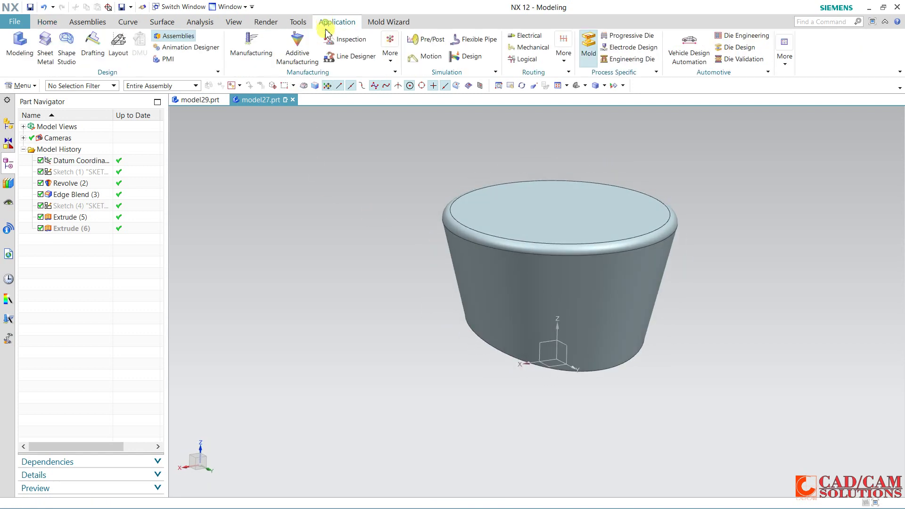
{"action": "left_click", "coordinate": [249, 59]}
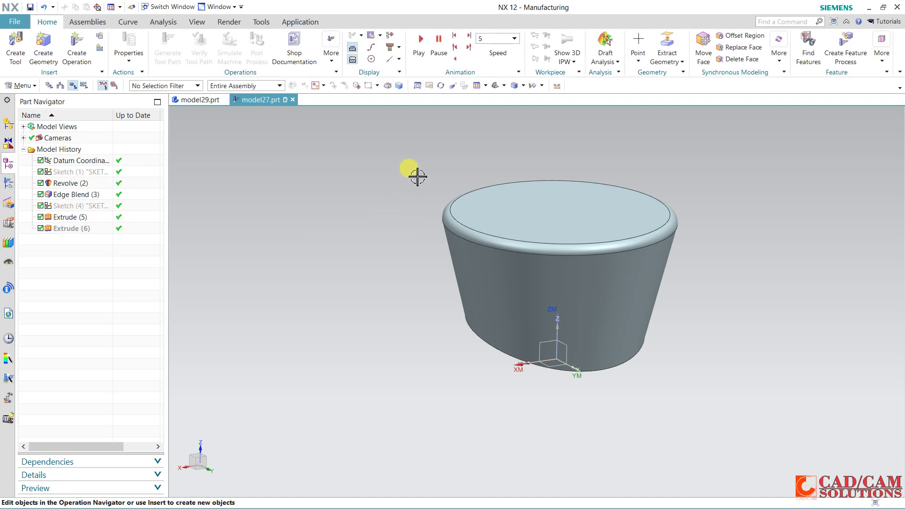
{"action": "middle_click_drag", "start_coordinate": [414, 176], "coordinate": [300, 235], "text": "ctrl"}
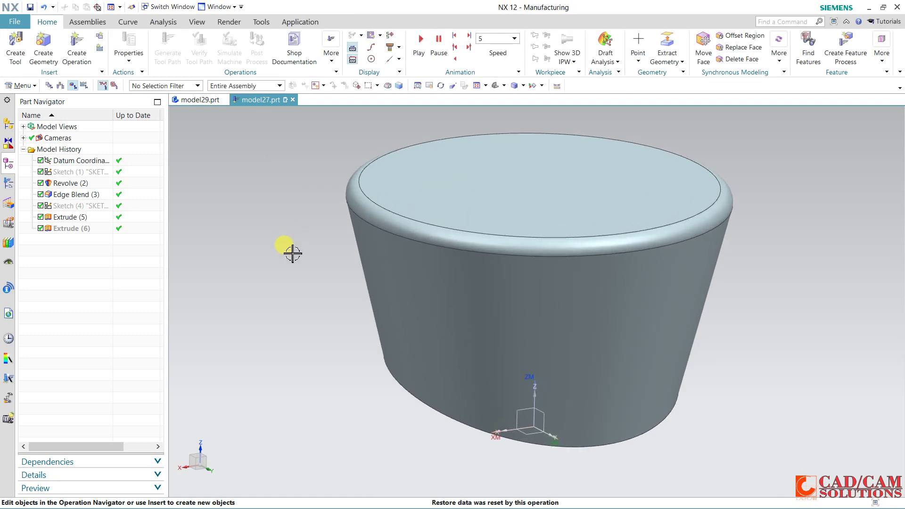
{"action": "middle_click_drag", "start_coordinate": [274, 278], "coordinate": [317, 284]}
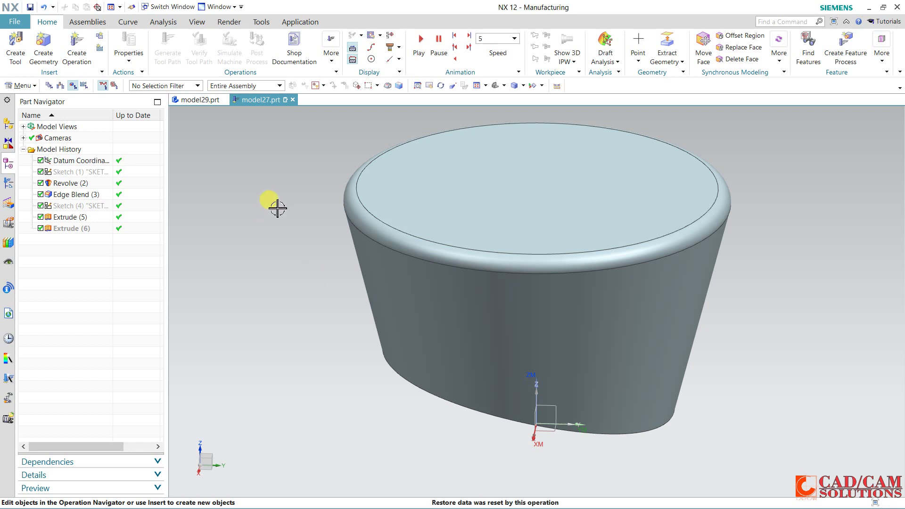
In Geometry view, set the WORKPIECE part geometry to the tapered solid body.
{"action": "left_click", "coordinate": [8, 183]}
{"action": "middle_click_drag", "start_coordinate": [290, 213], "coordinate": [299, 210]}
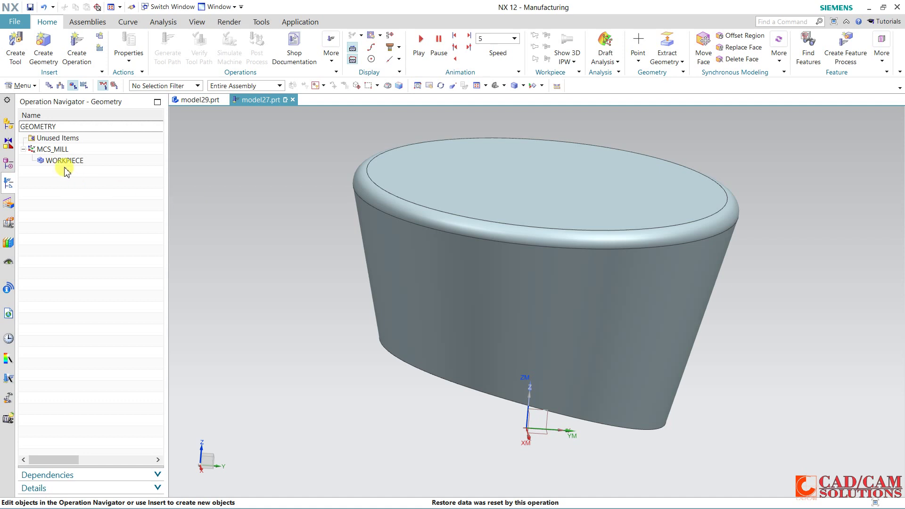
{"action": "middle_click_drag", "start_coordinate": [313, 257], "coordinate": [281, 250]}
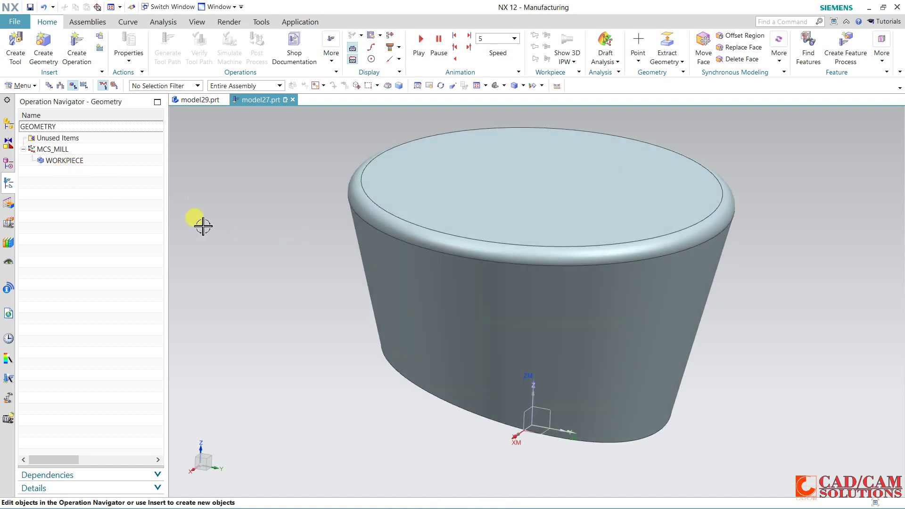
{"action": "double_click", "coordinate": [75, 163]}
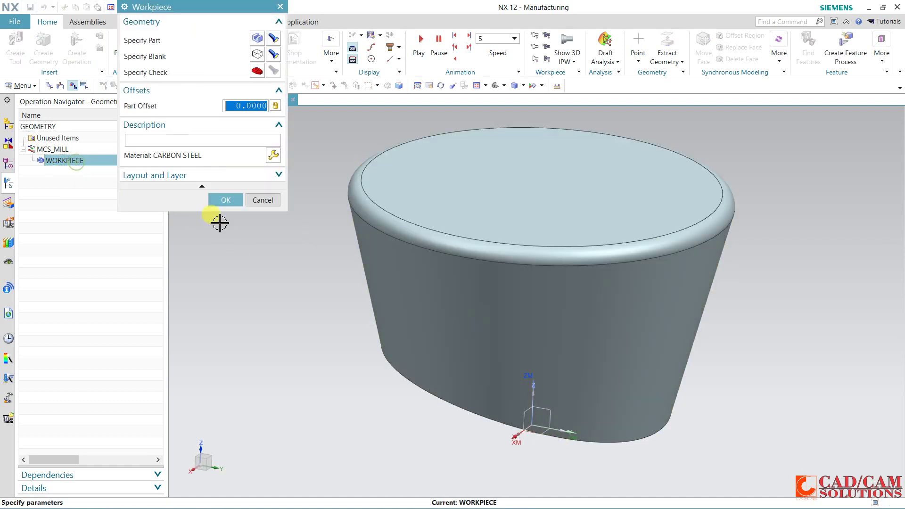
{"action": "left_click", "coordinate": [257, 38]}
{"action": "left_click", "coordinate": [415, 241]}
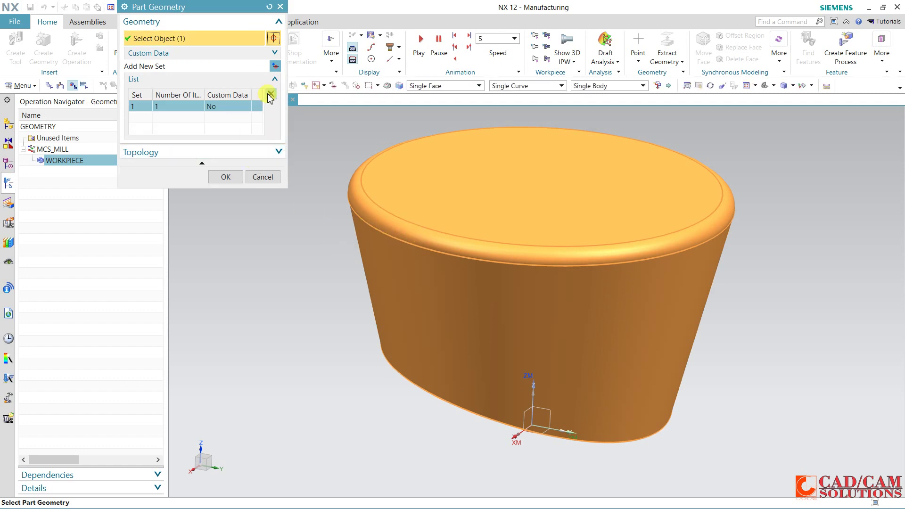
{"action": "left_click", "coordinate": [271, 94]}
{"action": "left_click", "coordinate": [399, 230]}
{"action": "left_click", "coordinate": [231, 178]}
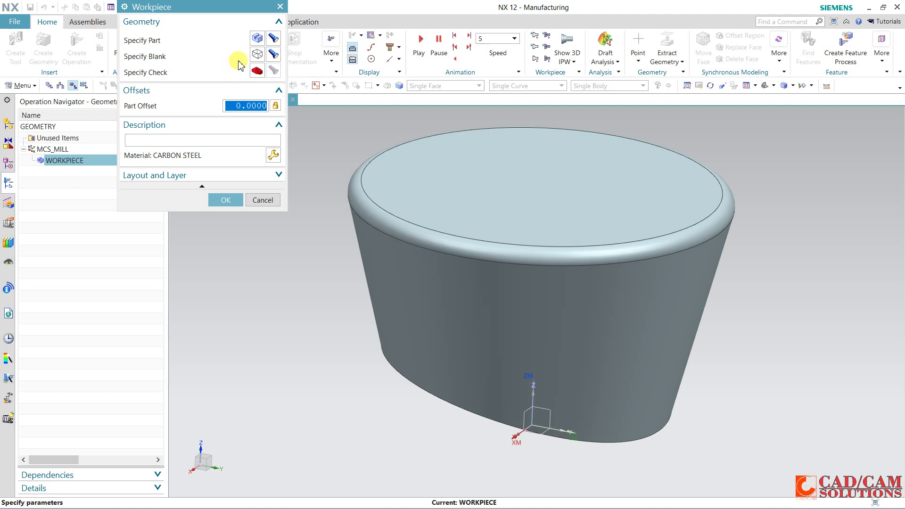
Define the blank as Offset from Part with 0.5 offset and confirm the WORKPIECE.
{"action": "left_click", "coordinate": [257, 53]}
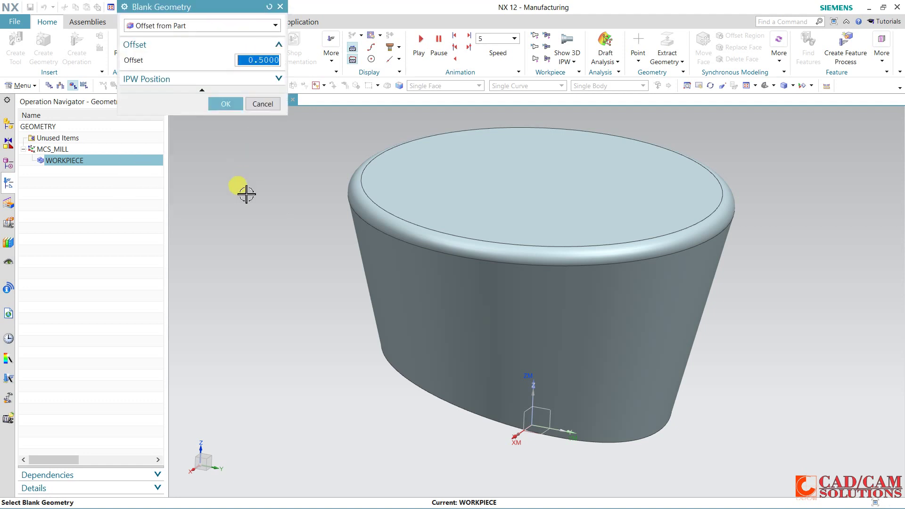
{"action": "left_click", "coordinate": [205, 27]}
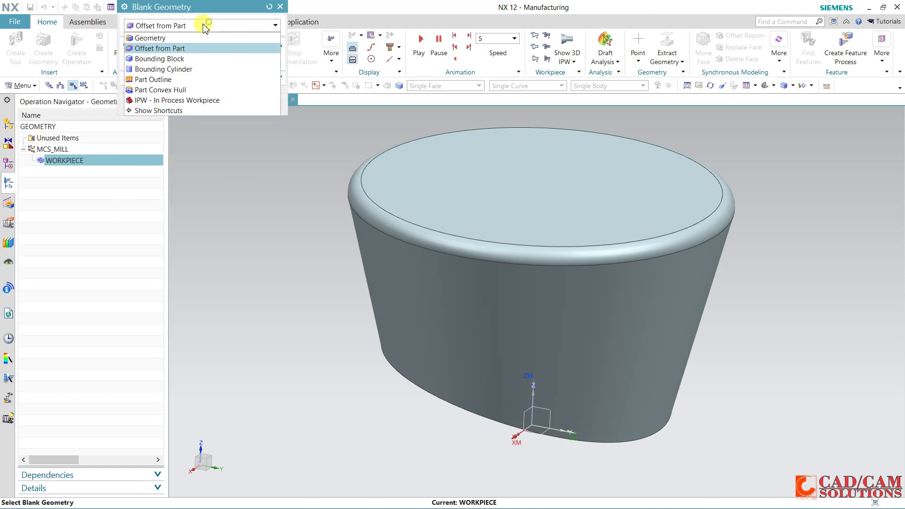
{"action": "left_click", "coordinate": [179, 49]}
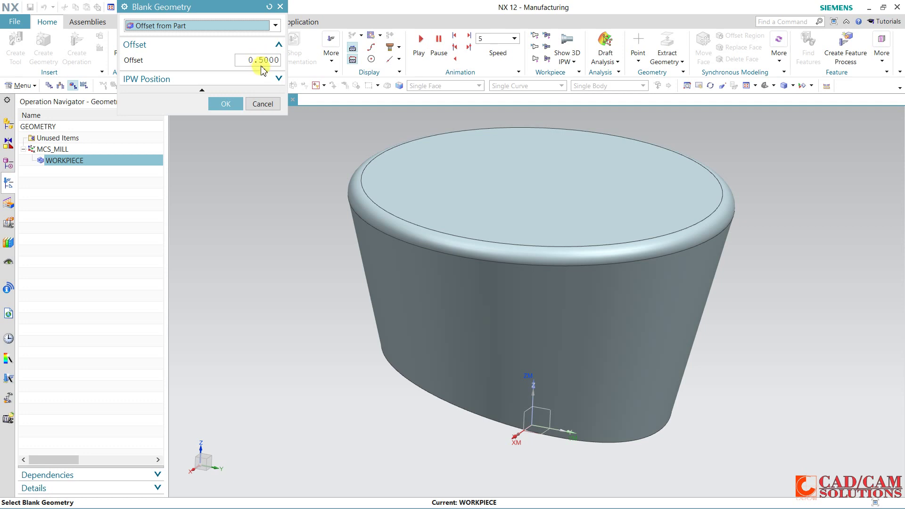
{"action": "left_click", "coordinate": [220, 104]}
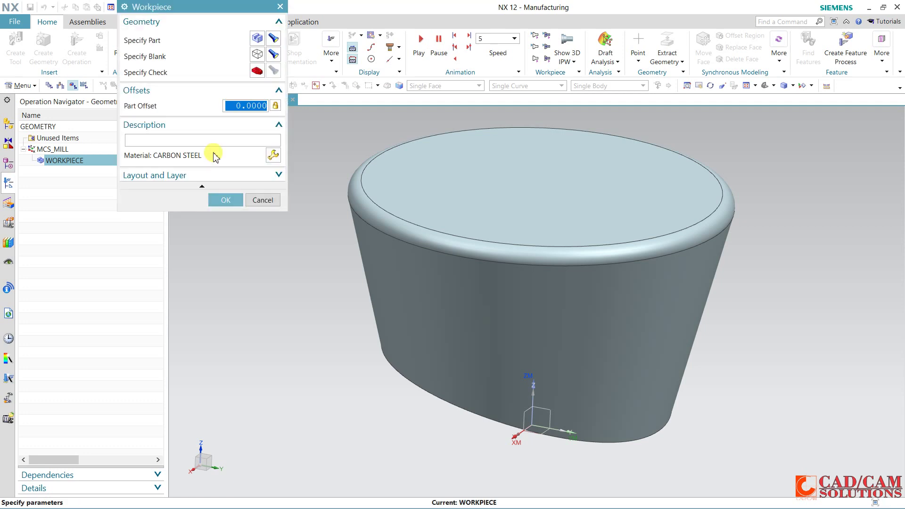
{"action": "left_click", "coordinate": [225, 200]}
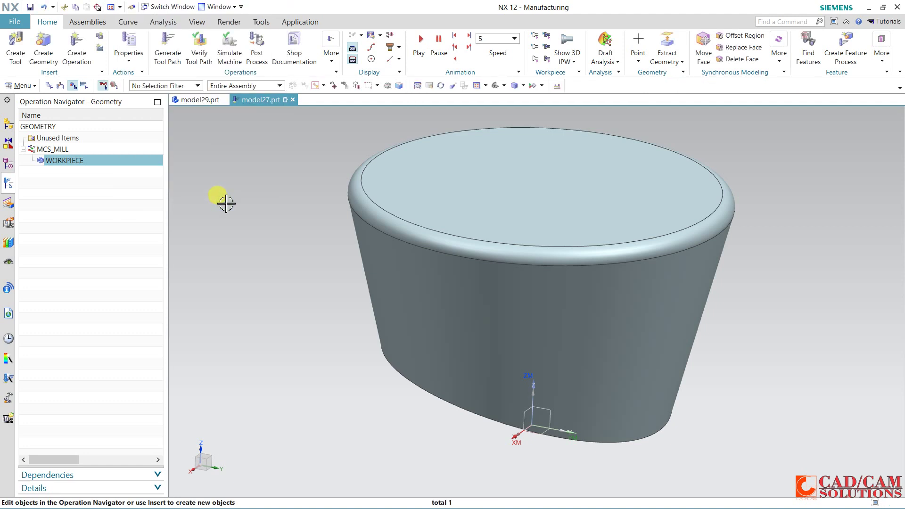
Delete the BALL_MILL tool and create a new MILL-subtype tool named MILL_10.
{"action": "left_click", "coordinate": [60, 85]}
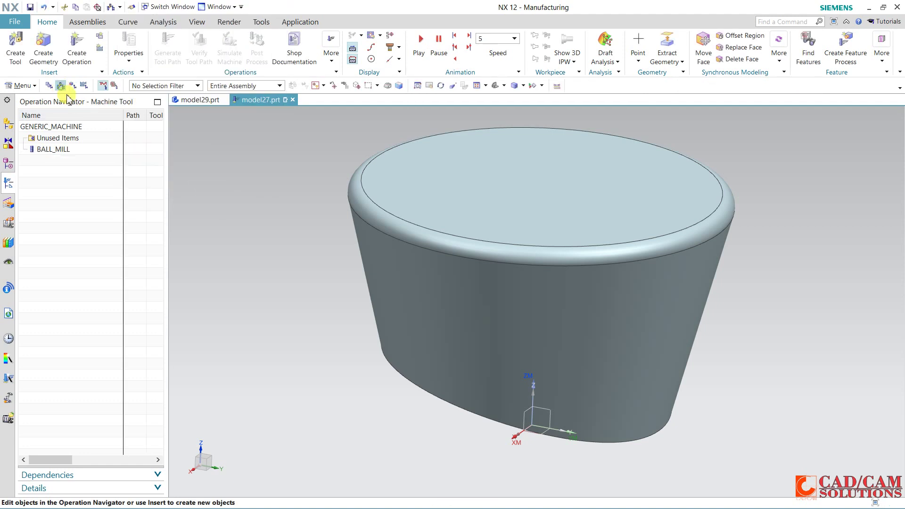
{"action": "right_click", "coordinate": [65, 150]}
{"action": "left_click", "coordinate": [88, 193]}
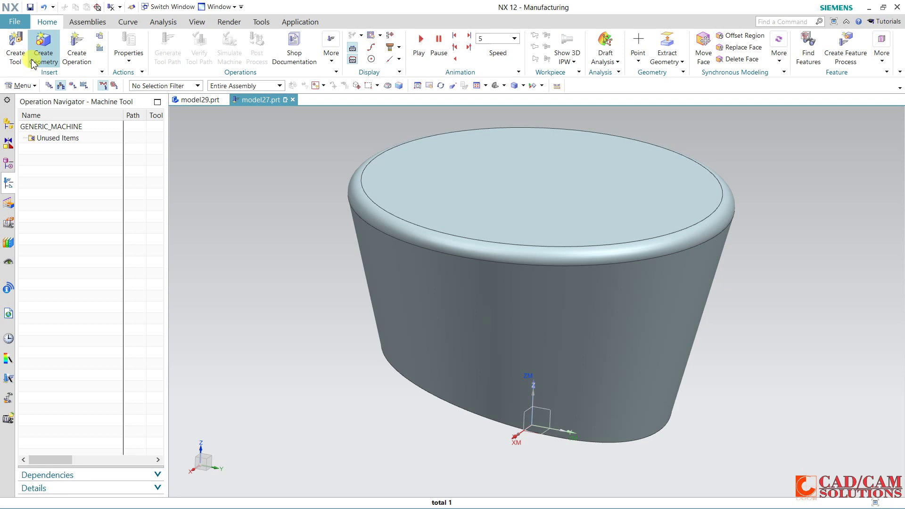
{"action": "left_click", "coordinate": [16, 47]}
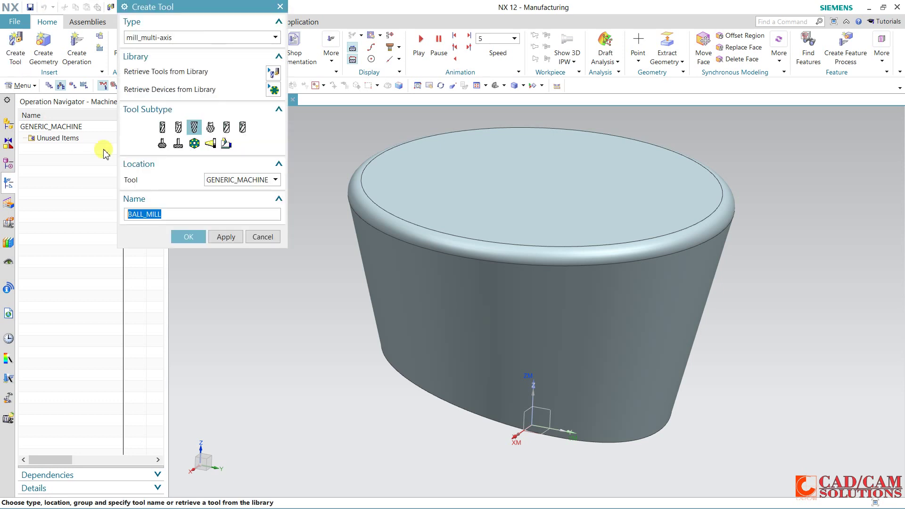
{"action": "left_click", "coordinate": [163, 129]}
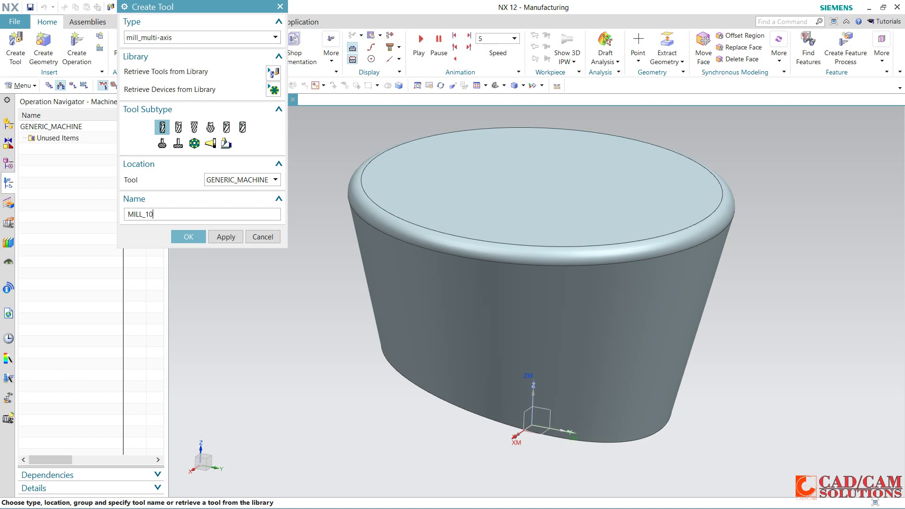
{"action": "left_click", "coordinate": [183, 236]}
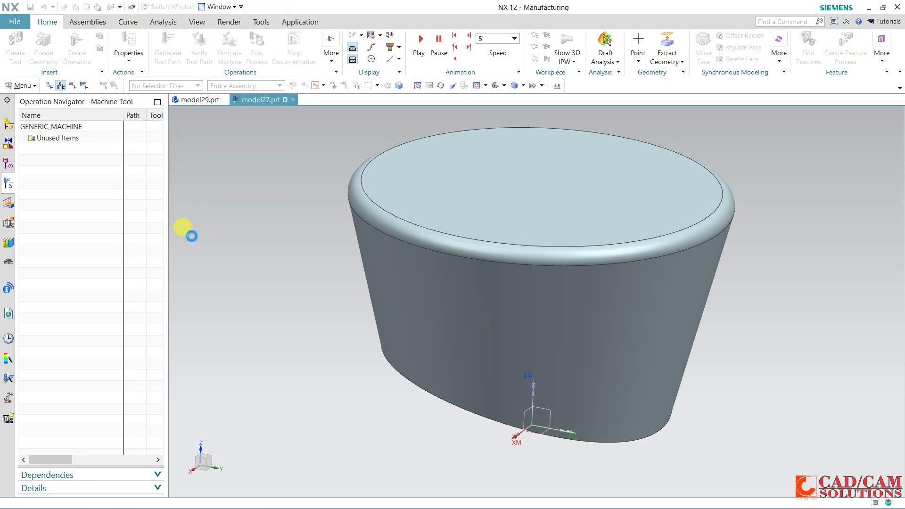
Give MILL_10 diameter 10, length 100, tool number 1 and adjust register 1.
{"action": "type", "text": "10"}
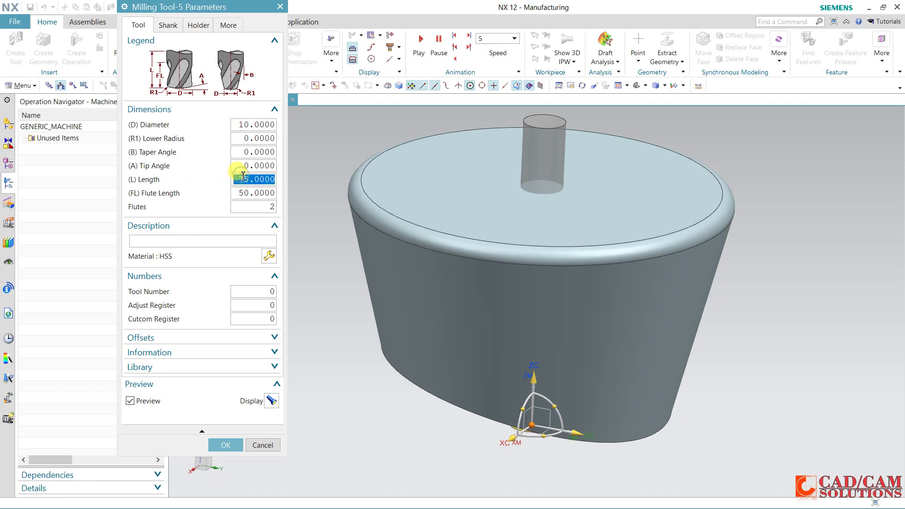
{"action": "type", "text": "100"}
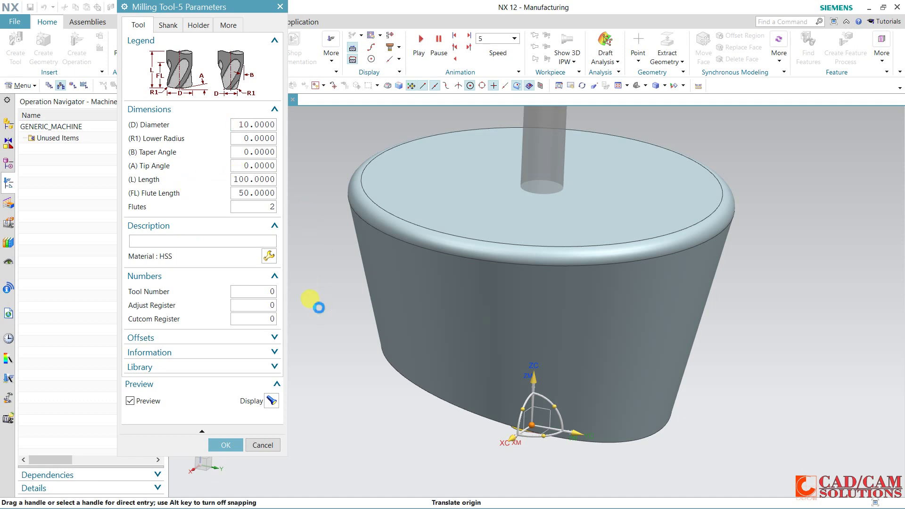
{"action": "left_click", "coordinate": [325, 304]}
{"action": "scroll", "coordinate": [357, 317], "scroll_direction": "down", "scroll_amount": 2}
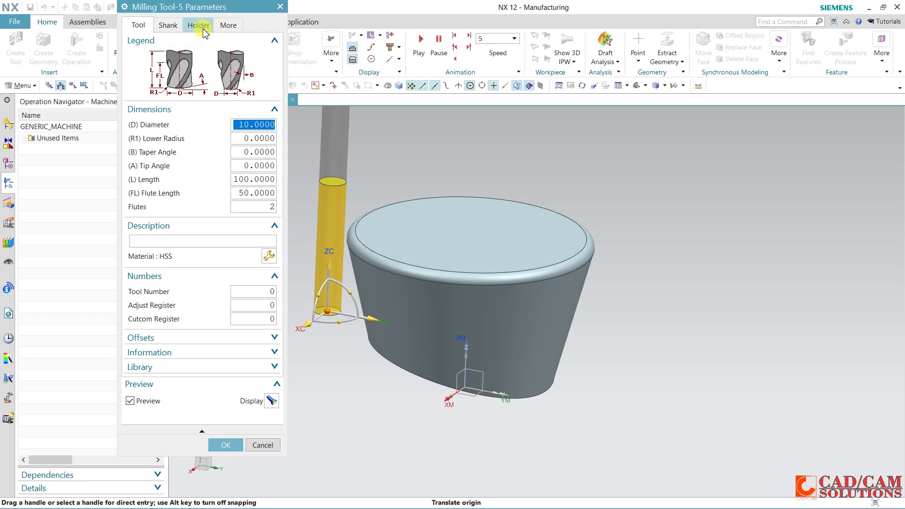
{"action": "left_click", "coordinate": [273, 292]}
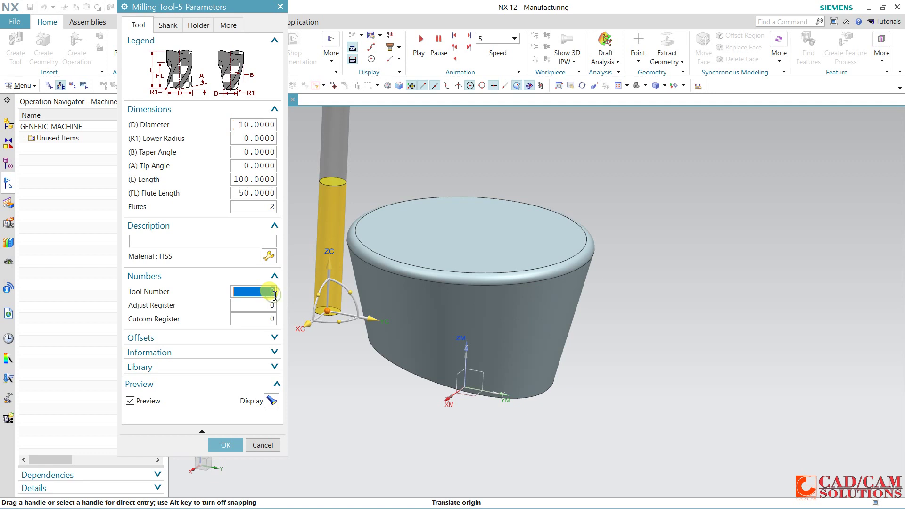
{"action": "type", "text": "1"}
{"action": "left_click", "coordinate": [270, 305]}
{"action": "type", "text": "1"}
{"action": "left_click", "coordinate": [269, 319]}
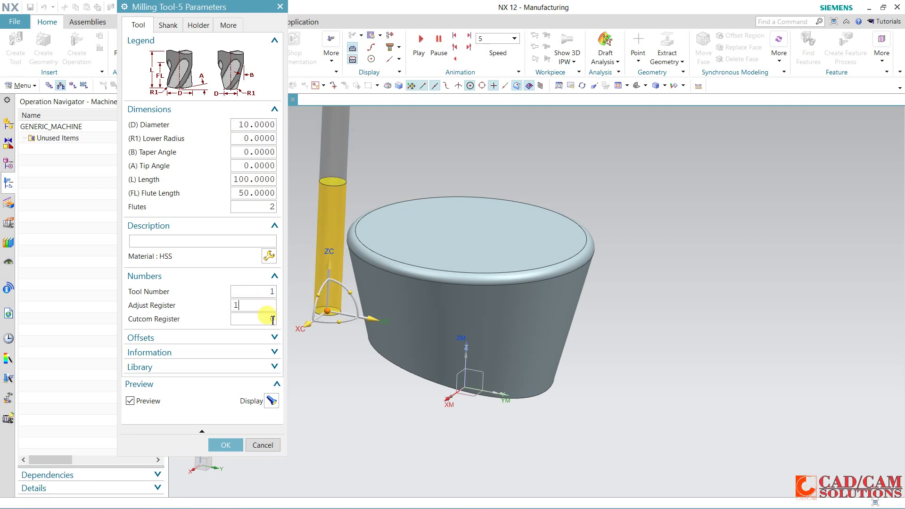
Set cutcom register 1 and fit Milling_Drilling library holder HLD001_00006 (Medium compression).
{"action": "type", "text": "1"}
{"action": "left_click", "coordinate": [198, 24]}
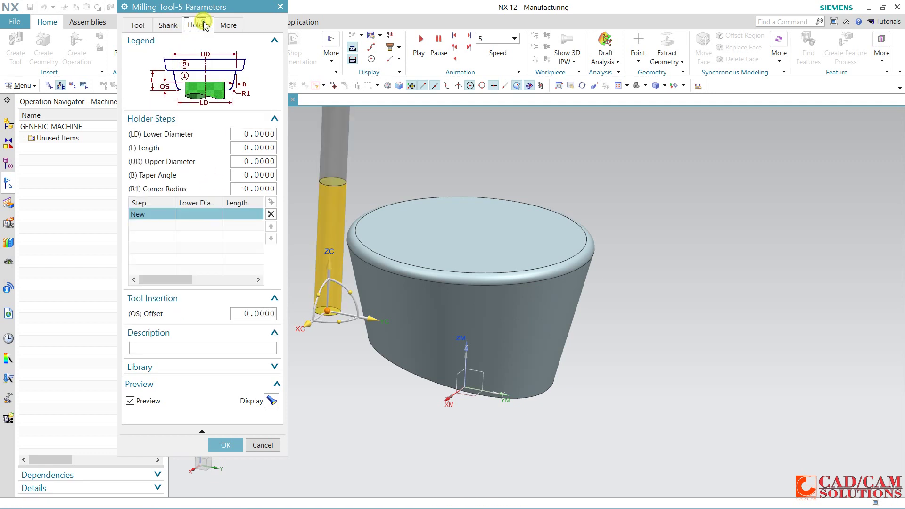
{"action": "left_click", "coordinate": [208, 368]}
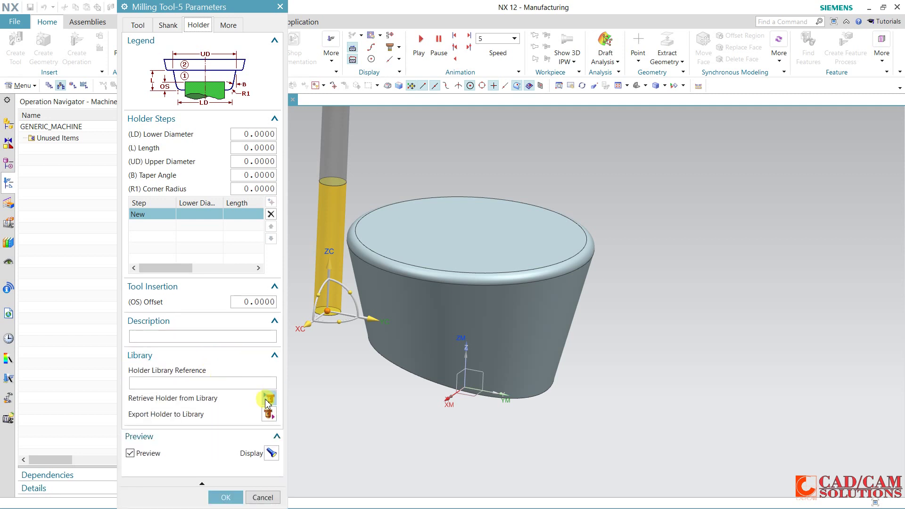
{"action": "left_click", "coordinate": [269, 397]}
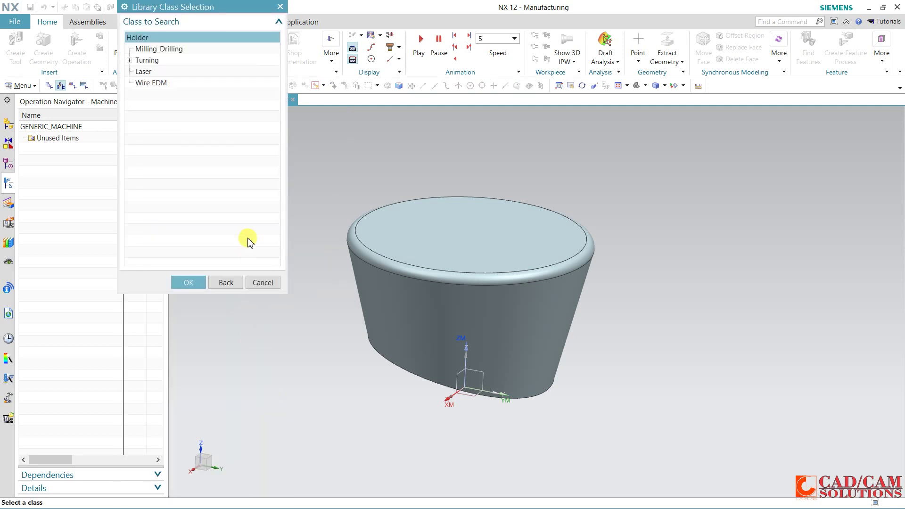
{"action": "double_click", "coordinate": [163, 53]}
{"action": "left_click", "coordinate": [184, 201]}
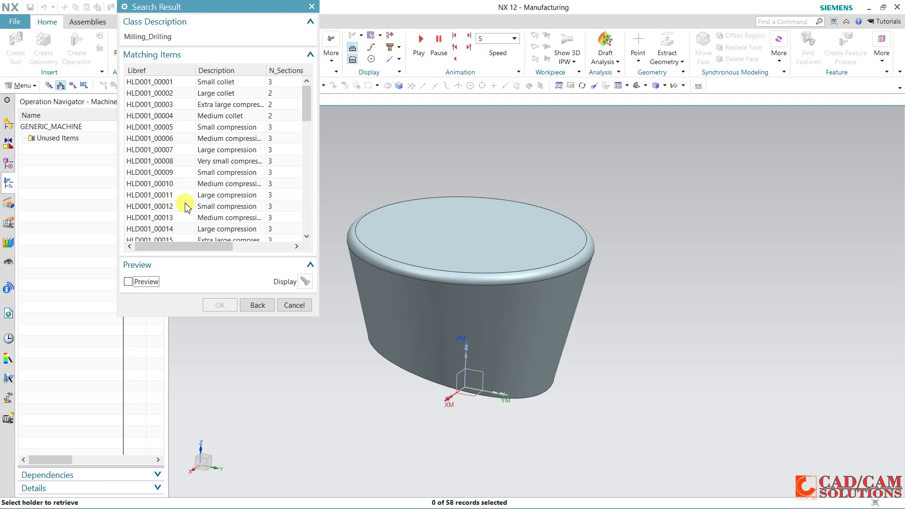
{"action": "left_click", "coordinate": [152, 139]}
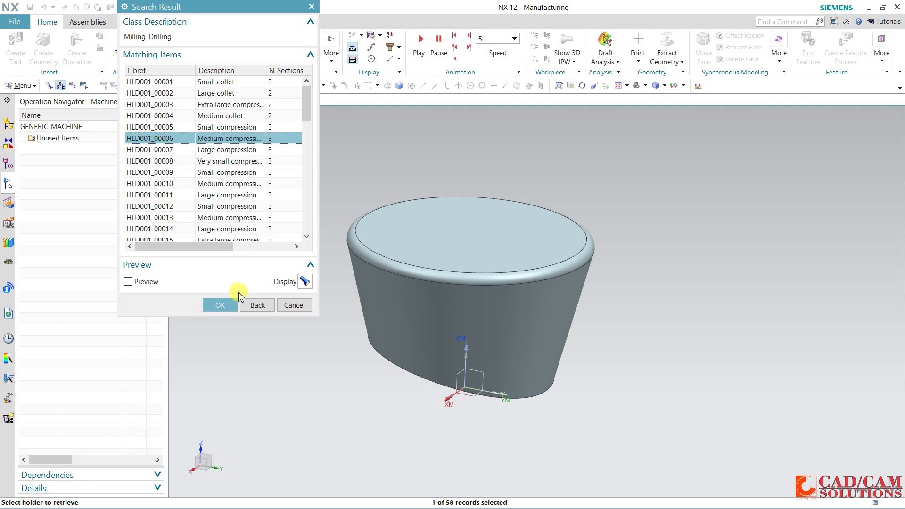
{"action": "left_click", "coordinate": [220, 305]}
{"action": "scroll", "coordinate": [639, 313], "scroll_direction": "down", "scroll_amount": 2}
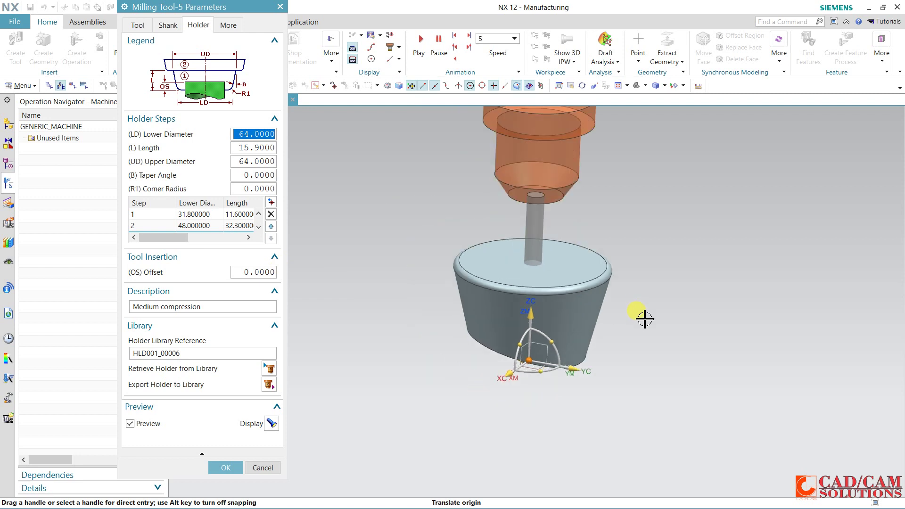
{"action": "left_click_drag", "start_coordinate": [507, 366], "coordinate": [472, 411]}
Change the mill length to 70 and the flute length to 40.
{"action": "left_click", "coordinate": [137, 25]}
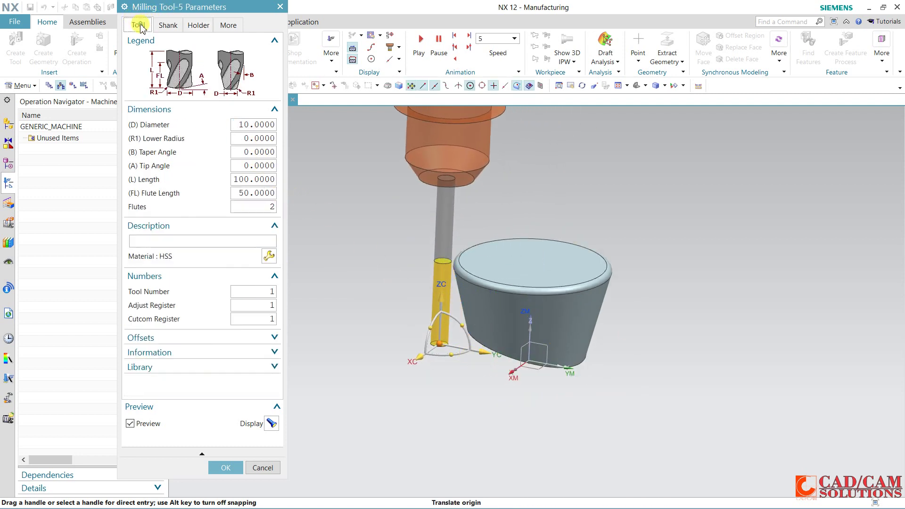
{"action": "double_click", "coordinate": [251, 179]}
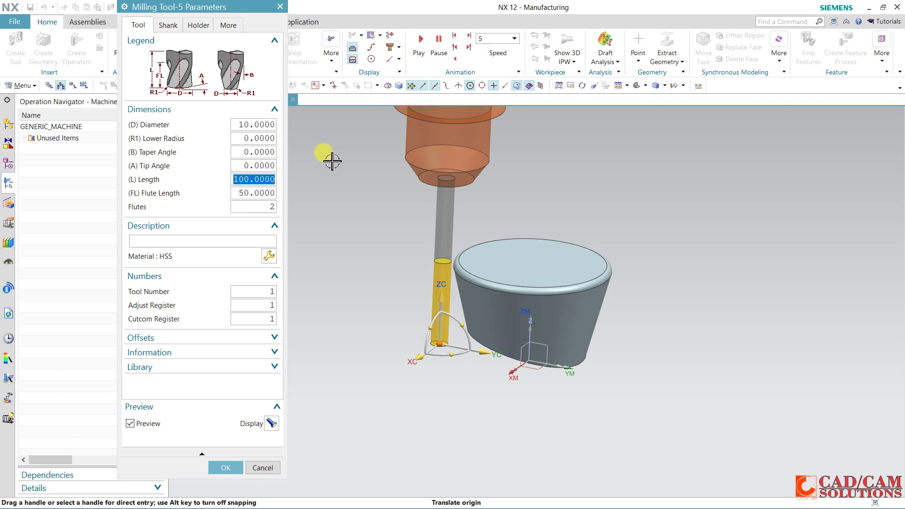
{"action": "type", "text": "70"}
{"action": "key", "text": "Return"}
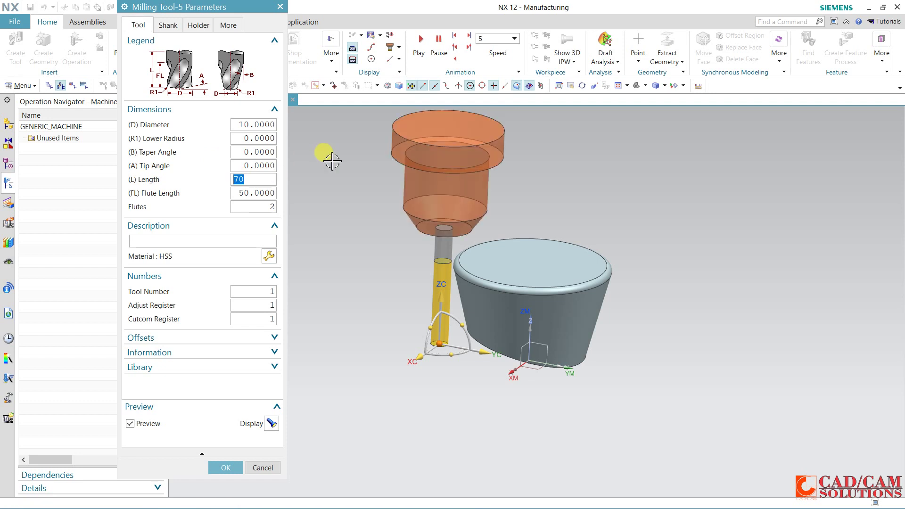
{"action": "middle_click_drag", "start_coordinate": [602, 222], "coordinate": [586, 200]}
{"action": "left_click", "coordinate": [263, 191]}
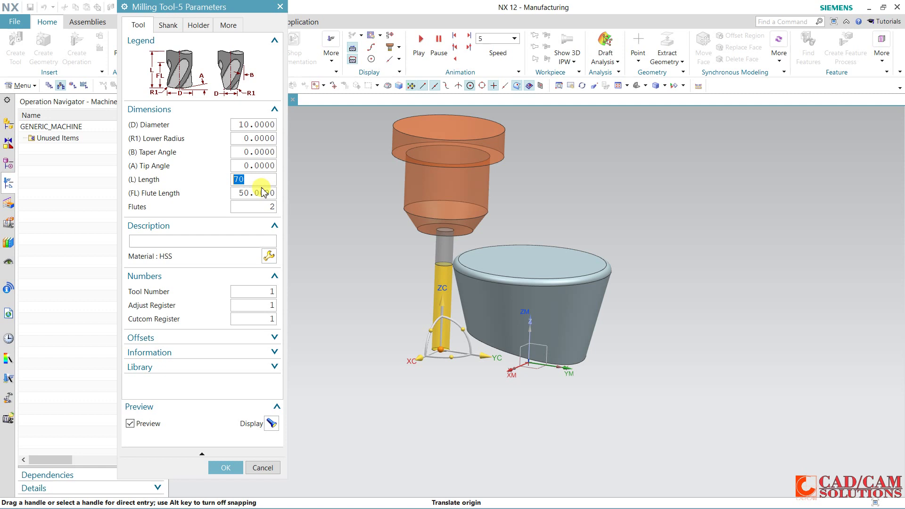
{"action": "double_click", "coordinate": [260, 193]}
{"action": "type", "text": "30"}
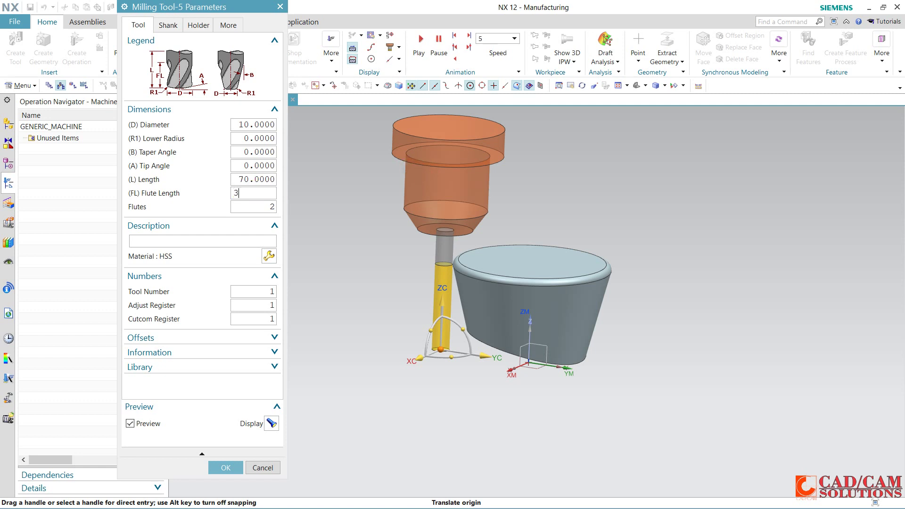
{"action": "key", "text": "Return"}
{"action": "left_click", "coordinate": [421, 162]}
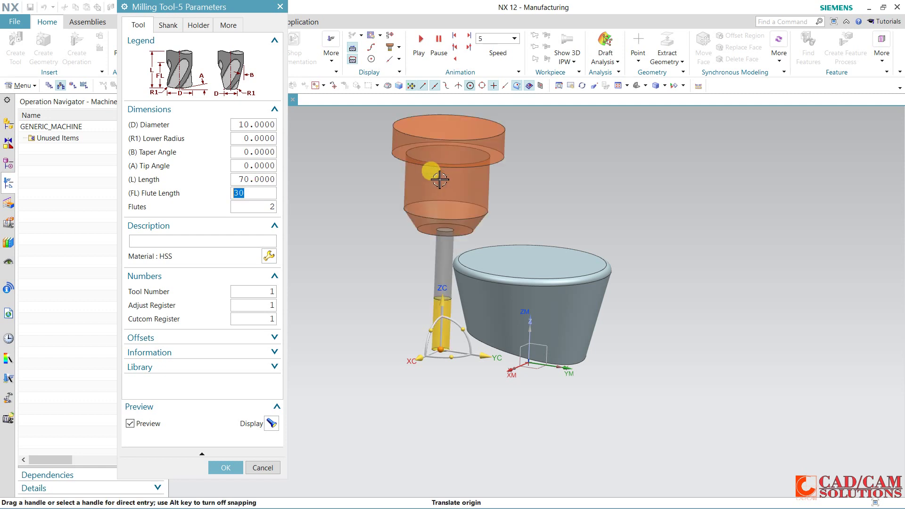
{"action": "left_click", "coordinate": [273, 194]}
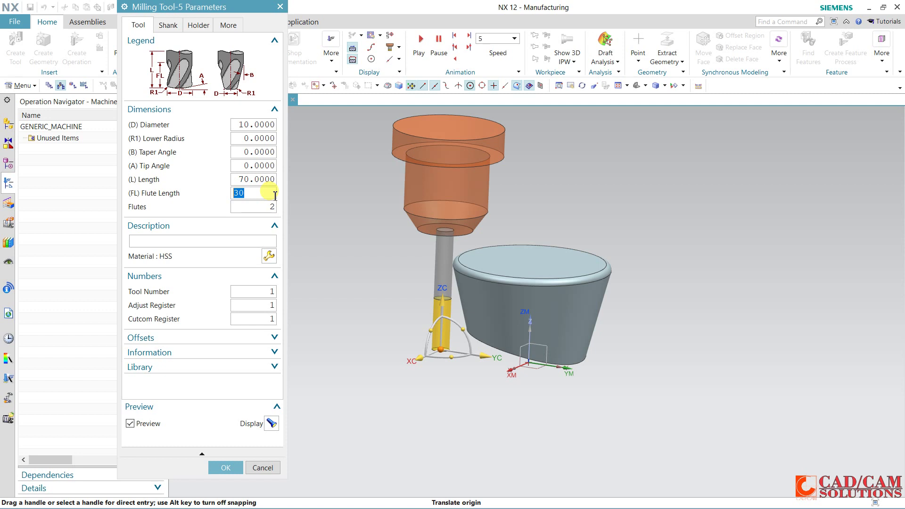
{"action": "key", "text": "Return"}
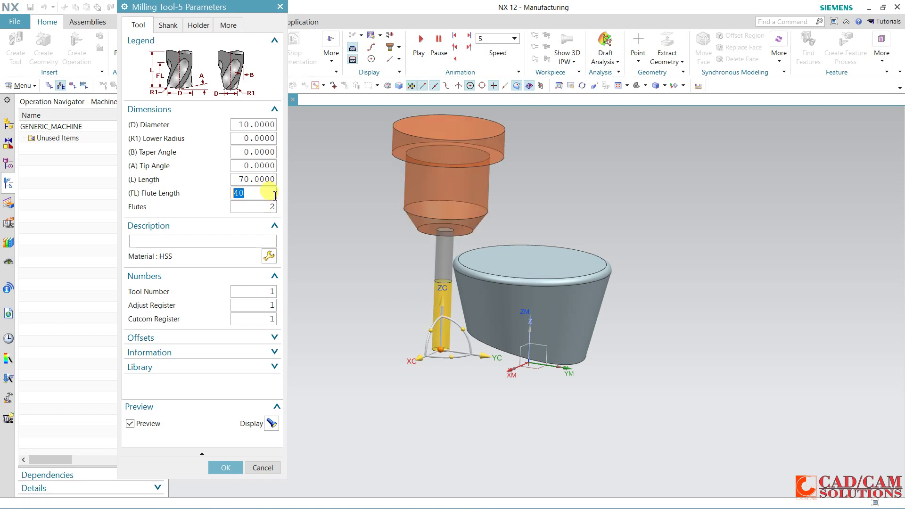
Assign Carbide material TMC0_00002, finish MILL_10, and show the Geometry View tree.
{"action": "left_click", "coordinate": [268, 257]}
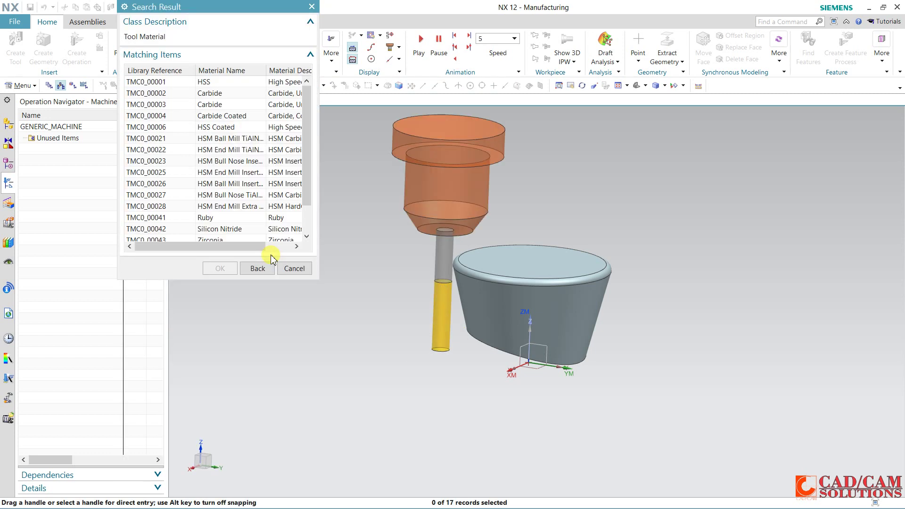
{"action": "left_click_drag", "start_coordinate": [320, 129], "coordinate": [400, 121]}
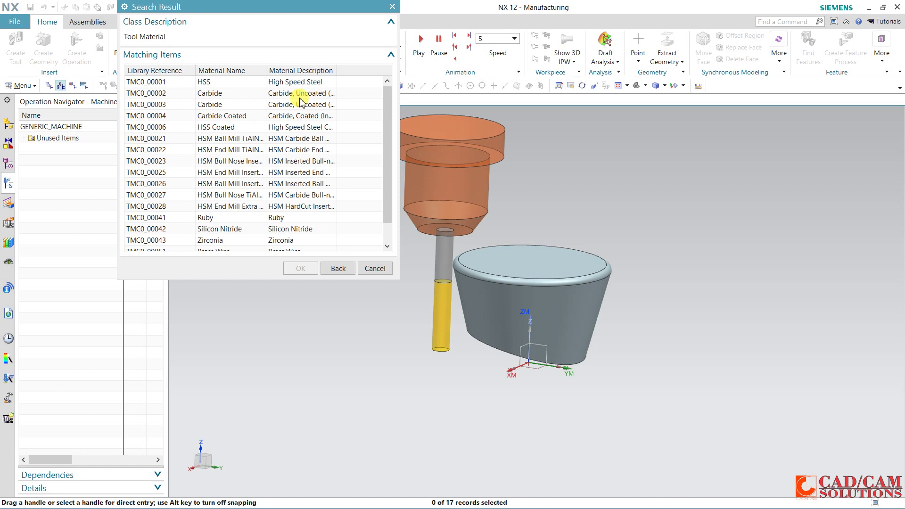
{"action": "left_click", "coordinate": [298, 93]}
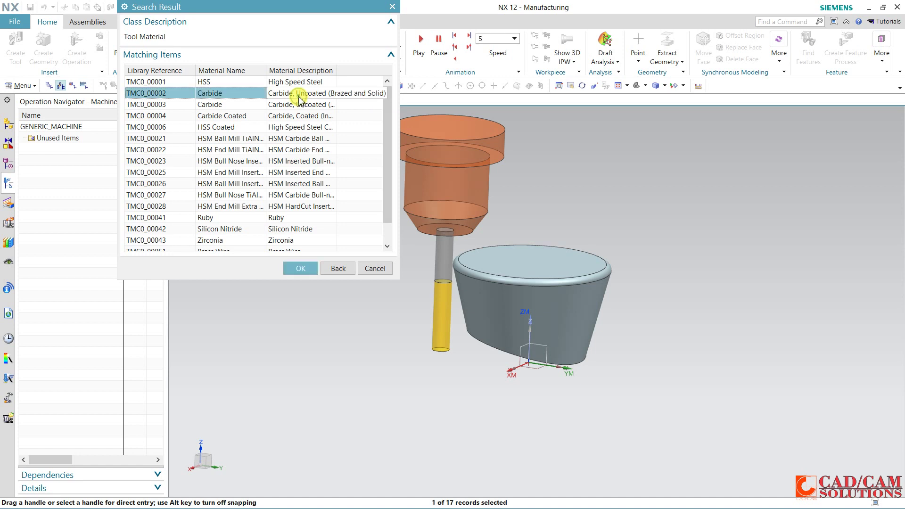
{"action": "left_click", "coordinate": [292, 266]}
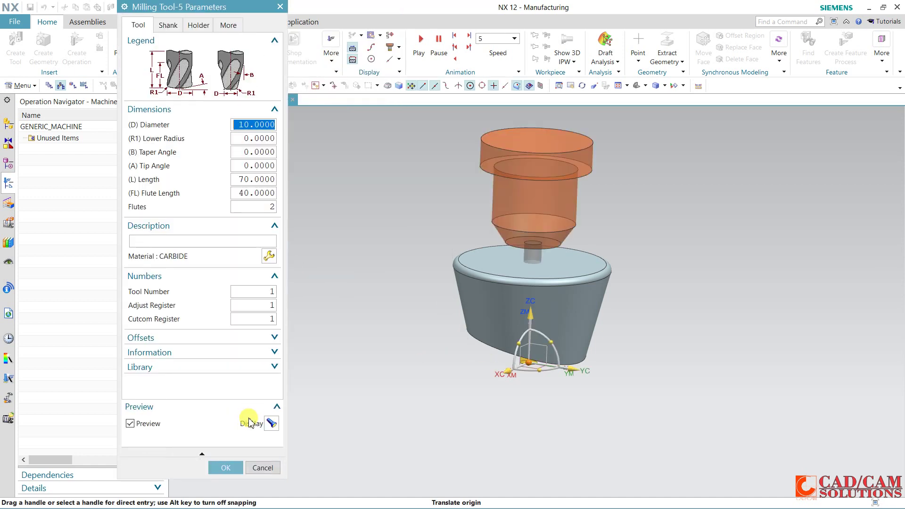
{"action": "left_click", "coordinate": [237, 463]}
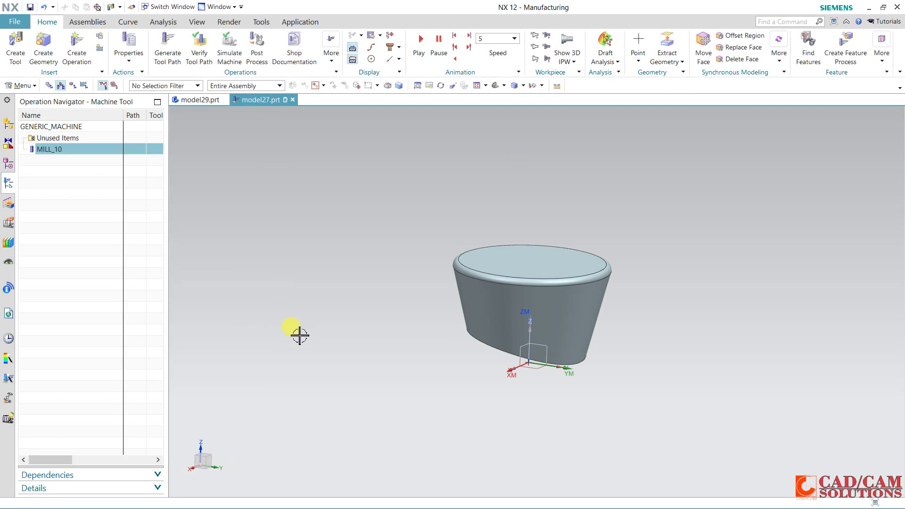
{"action": "middle_click_drag", "start_coordinate": [297, 333], "coordinate": [333, 285]}
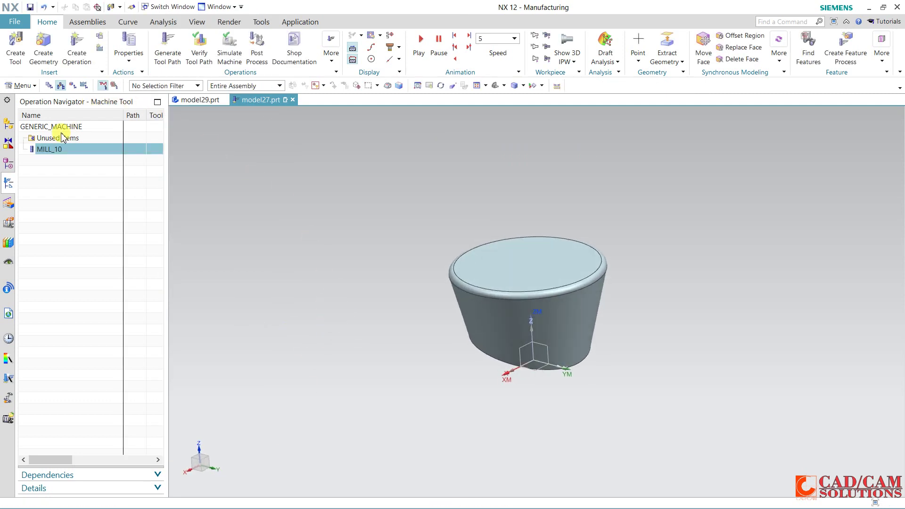
{"action": "left_click", "coordinate": [72, 85]}
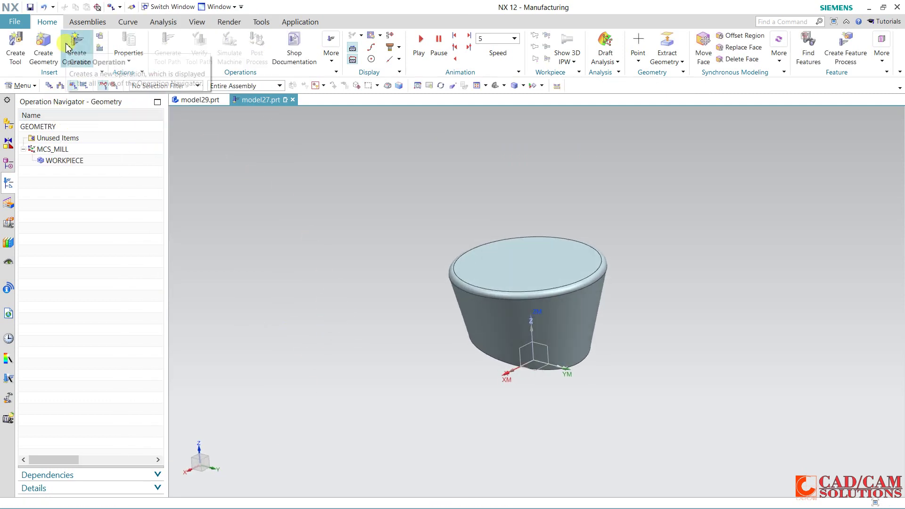
Start a mill_multi-axis Contour Profile operation using tool MILL_10 and WORKPIECE geometry.
{"action": "left_click", "coordinate": [86, 45]}
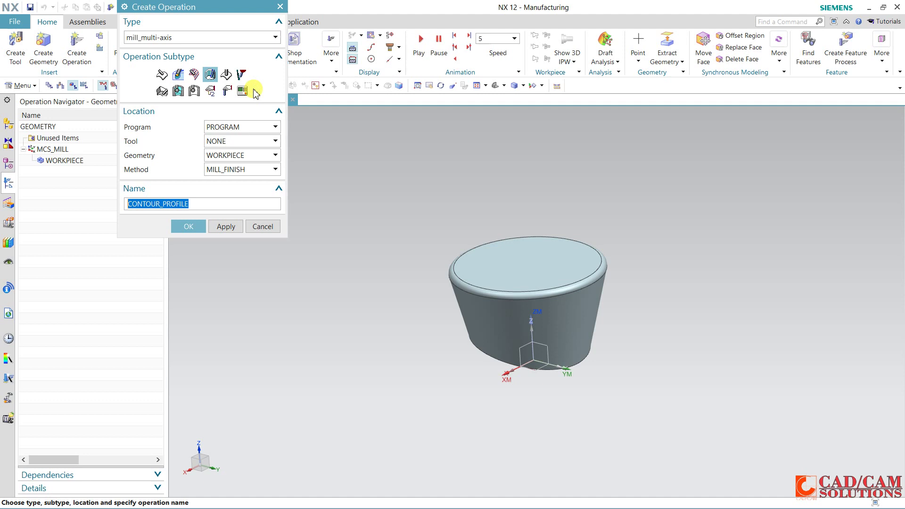
{"action": "left_click", "coordinate": [213, 74]}
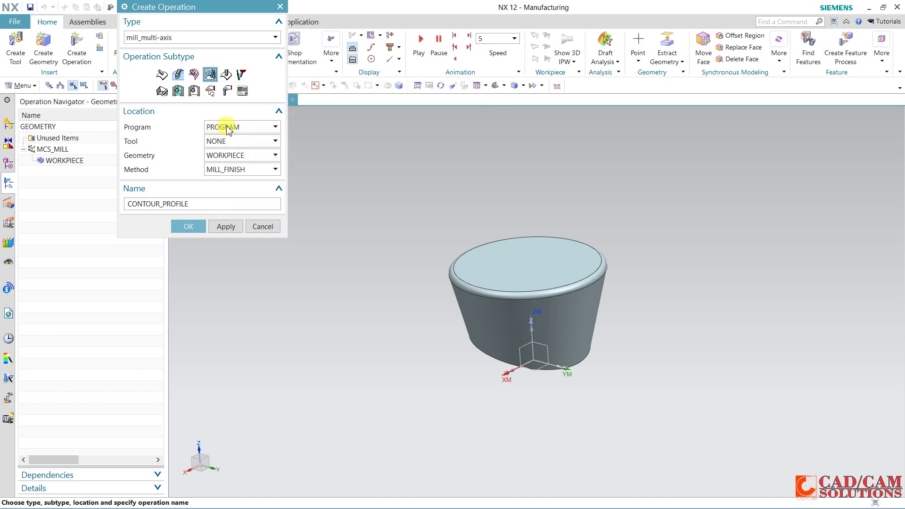
{"action": "left_click", "coordinate": [49, 86]}
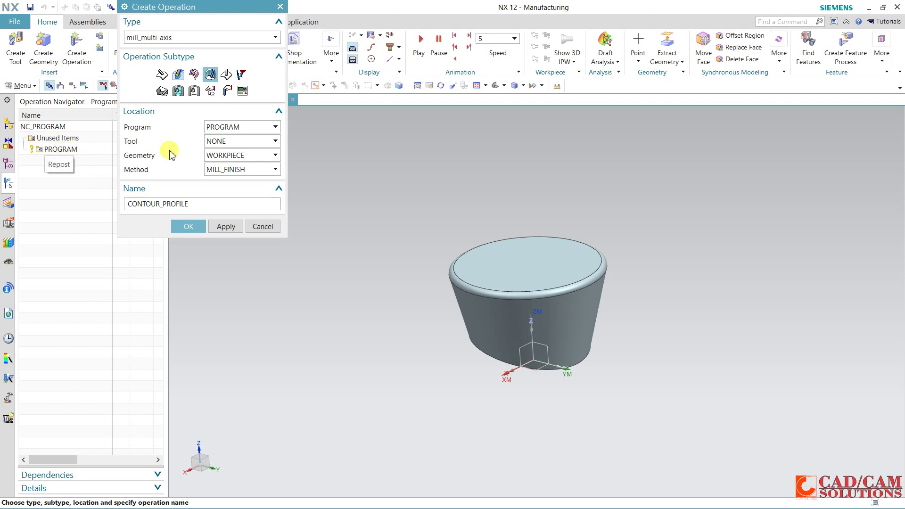
{"action": "left_click", "coordinate": [227, 143]}
{"action": "left_click", "coordinate": [225, 162]}
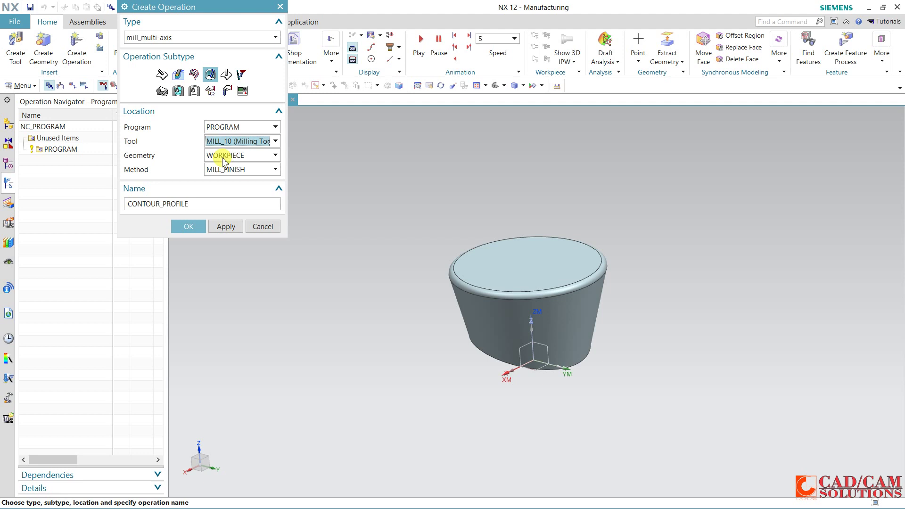
{"action": "left_click", "coordinate": [219, 159]}
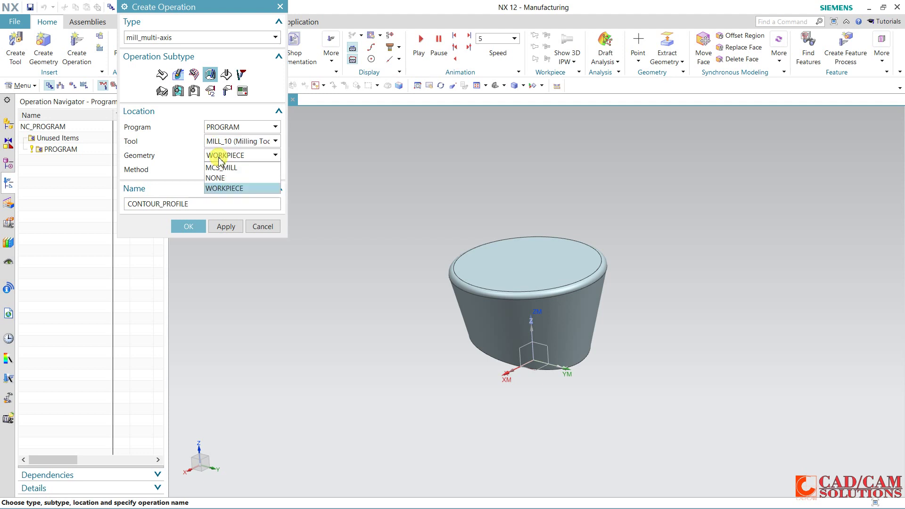
{"action": "left_click", "coordinate": [225, 188]}
{"action": "left_click", "coordinate": [72, 85]}
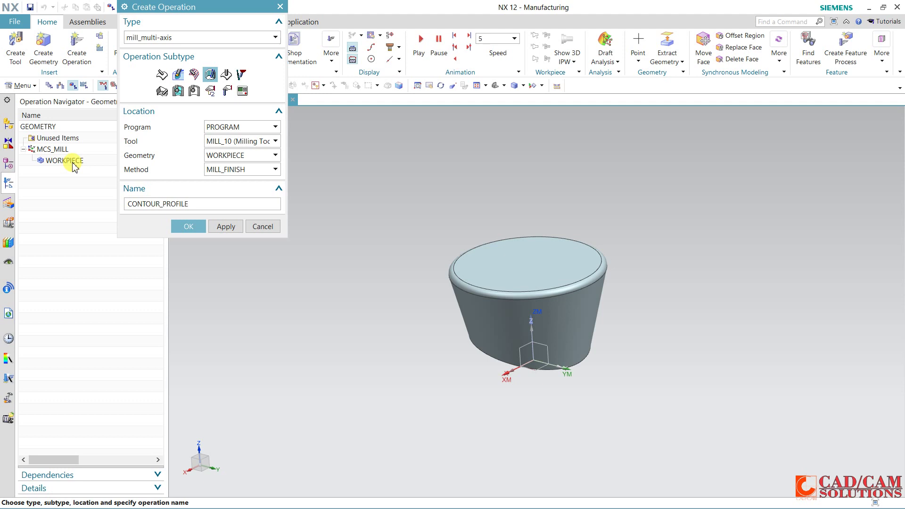
Create the CONTOUR_PROFILE operation and specify the part's bottom face as the floor.
{"action": "left_click", "coordinate": [190, 227]}
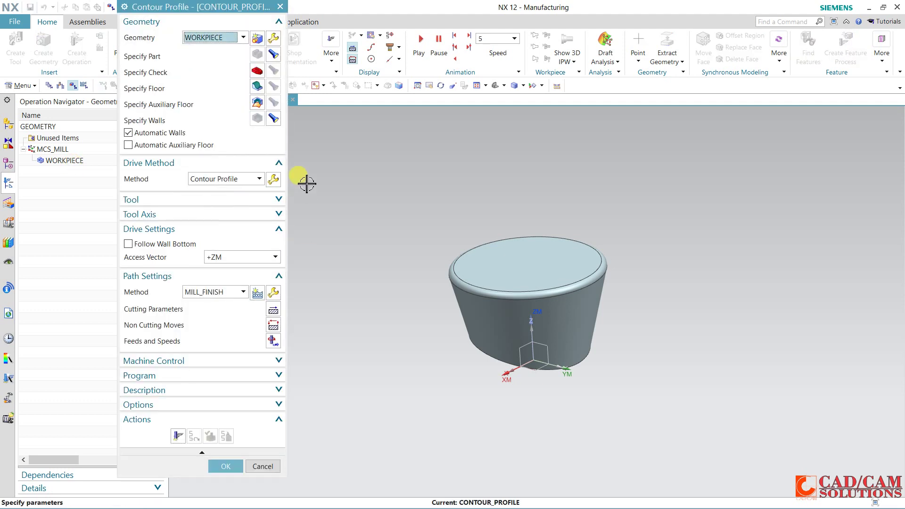
{"action": "left_click", "coordinate": [258, 85]}
{"action": "middle_click_drag", "start_coordinate": [394, 323], "coordinate": [353, 288]}
{"action": "left_click", "coordinate": [484, 324]}
{"action": "left_click", "coordinate": [226, 162]}
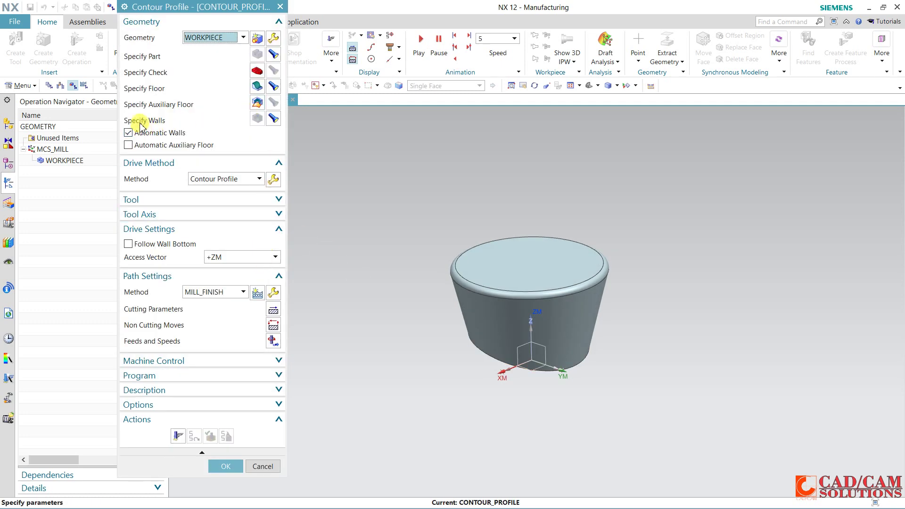
Turn off automatic walls and specify the tapered side face as the wall.
{"action": "left_click", "coordinate": [274, 118]}
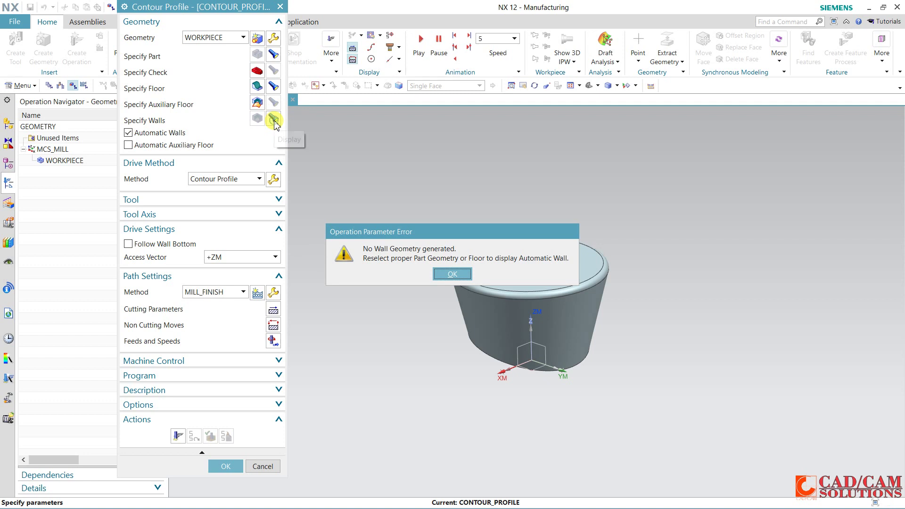
{"action": "left_click", "coordinate": [436, 274]}
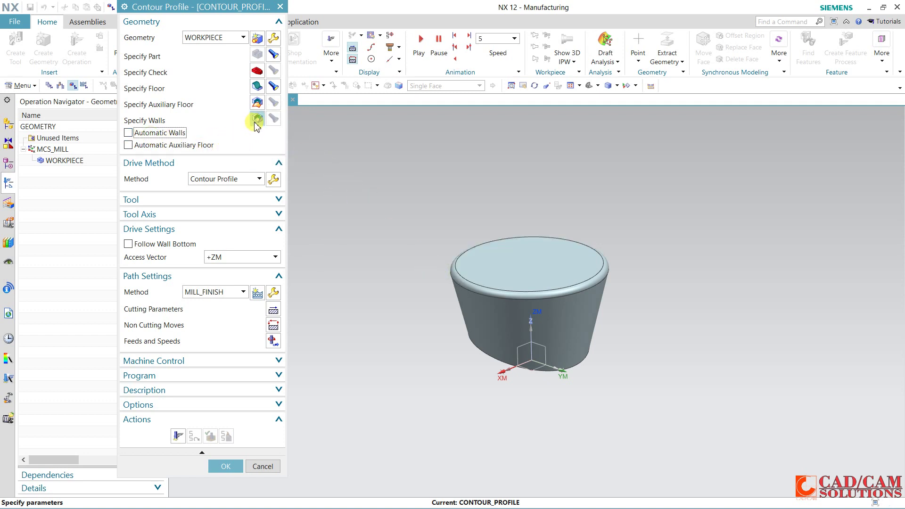
{"action": "left_click", "coordinate": [257, 119]}
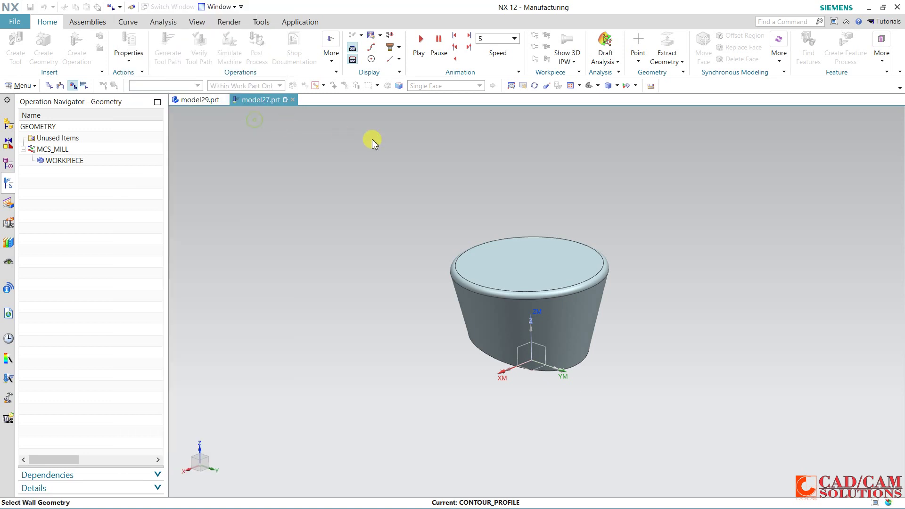
{"action": "left_click", "coordinate": [471, 317]}
{"action": "left_click", "coordinate": [224, 163]}
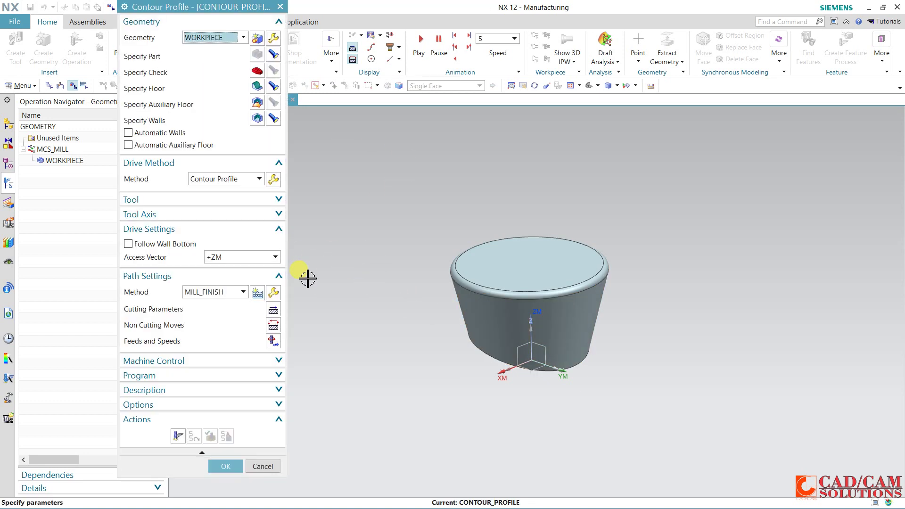
Review the wall face and keep the tool axis set to Automatic.
{"action": "left_click", "coordinate": [273, 118]}
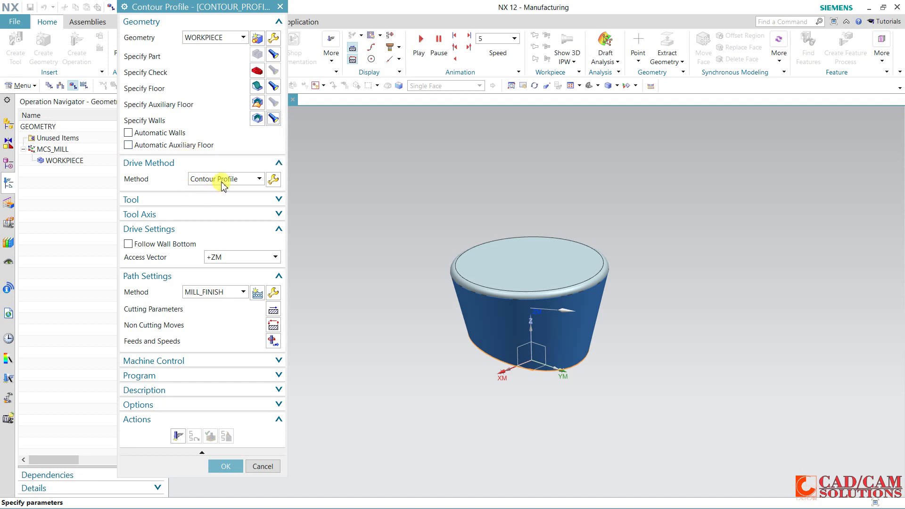
{"action": "left_click", "coordinate": [151, 202]}
{"action": "left_click", "coordinate": [151, 202]}
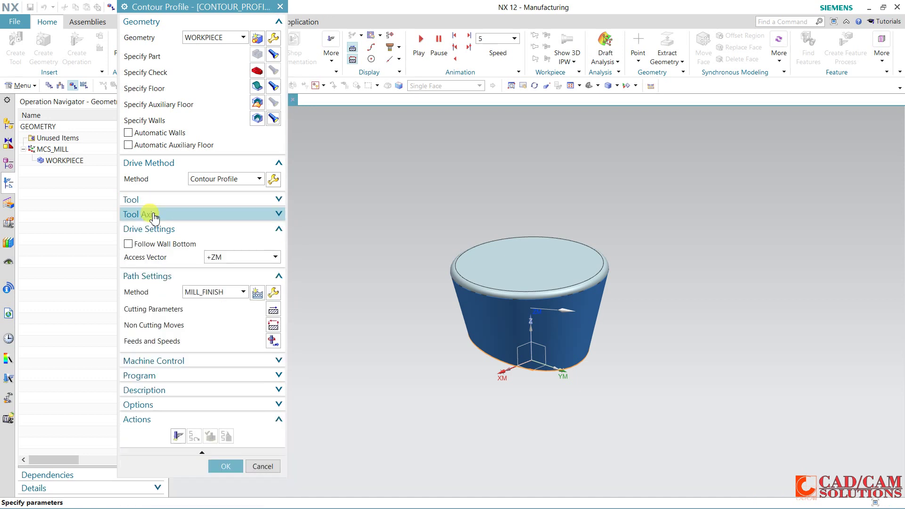
{"action": "left_click", "coordinate": [168, 215]}
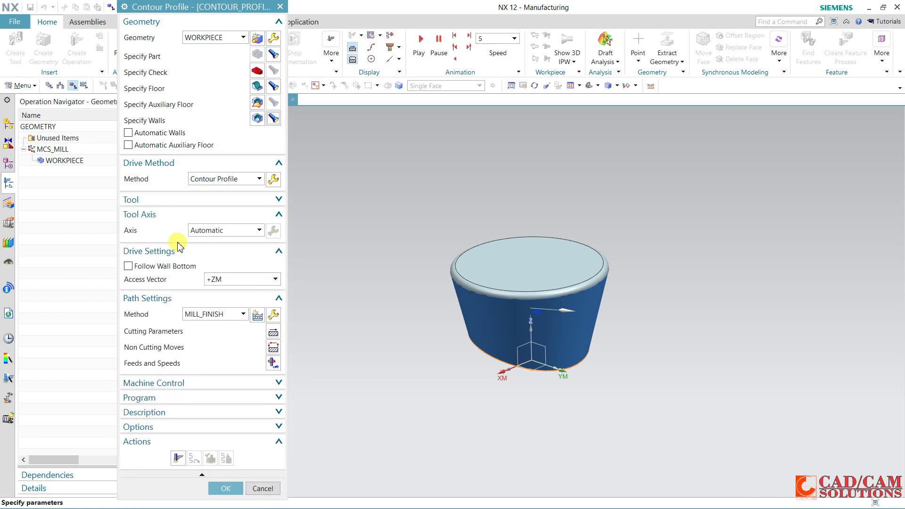
{"action": "left_click", "coordinate": [228, 234]}
{"action": "left_click", "coordinate": [226, 235]}
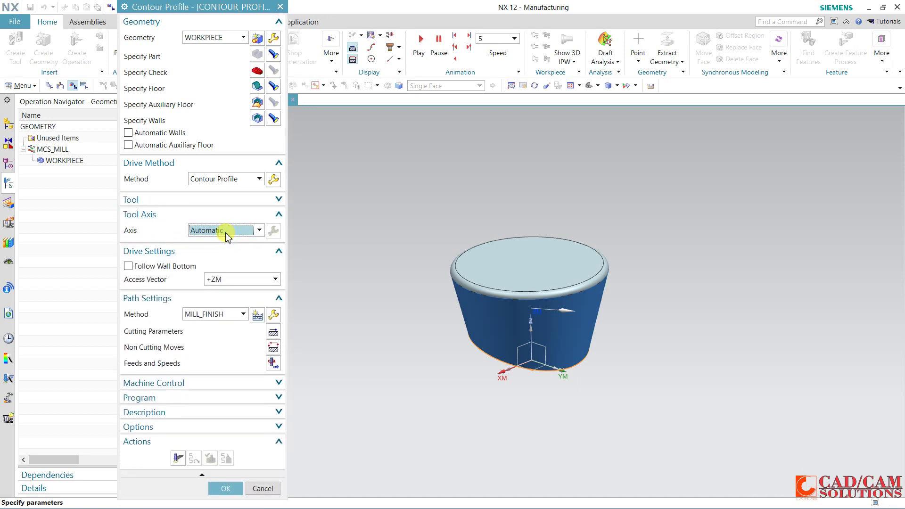
{"action": "left_click", "coordinate": [165, 215]}
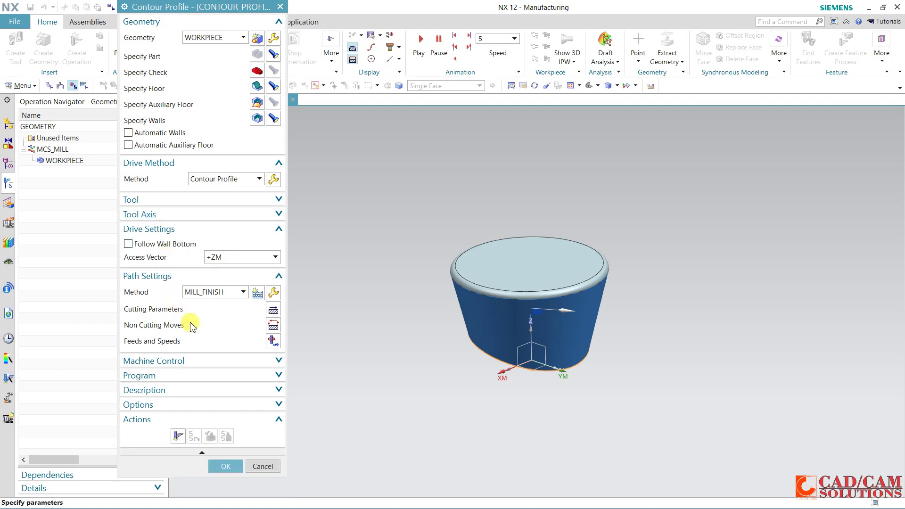
Accept cutting parameters with climb cut and no multiple side passes or depths.
{"action": "left_click", "coordinate": [274, 314]}
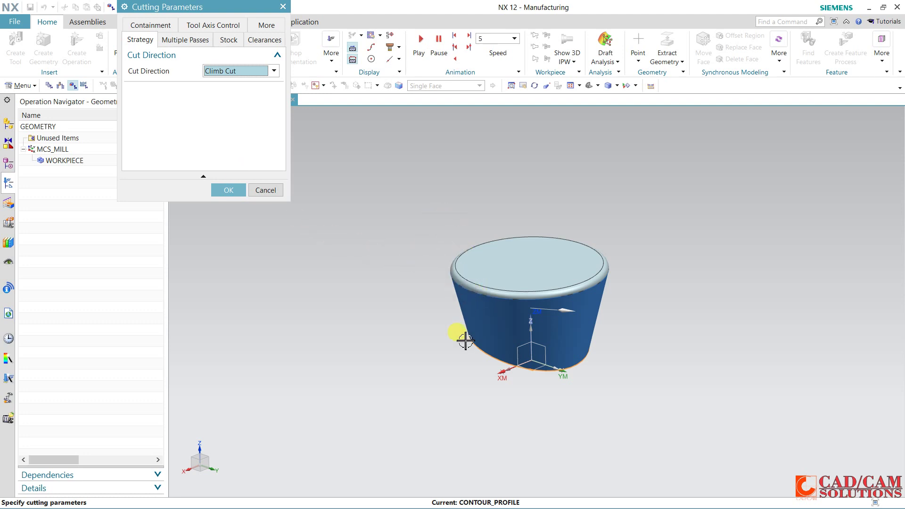
{"action": "left_click", "coordinate": [182, 41]}
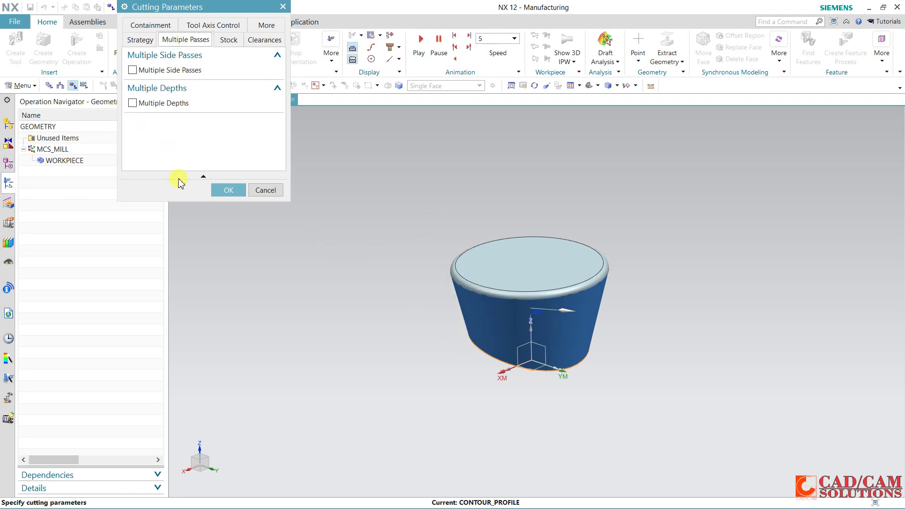
{"action": "left_click", "coordinate": [228, 191]}
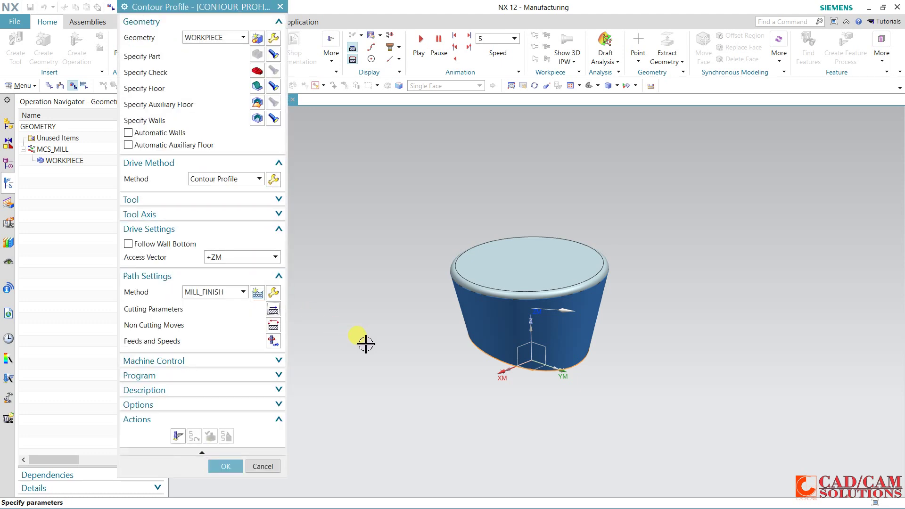
{"action": "middle_click_drag", "start_coordinate": [366, 344], "coordinate": [414, 344]}
{"action": "middle_click_drag", "start_coordinate": [667, 328], "coordinate": [612, 277]}
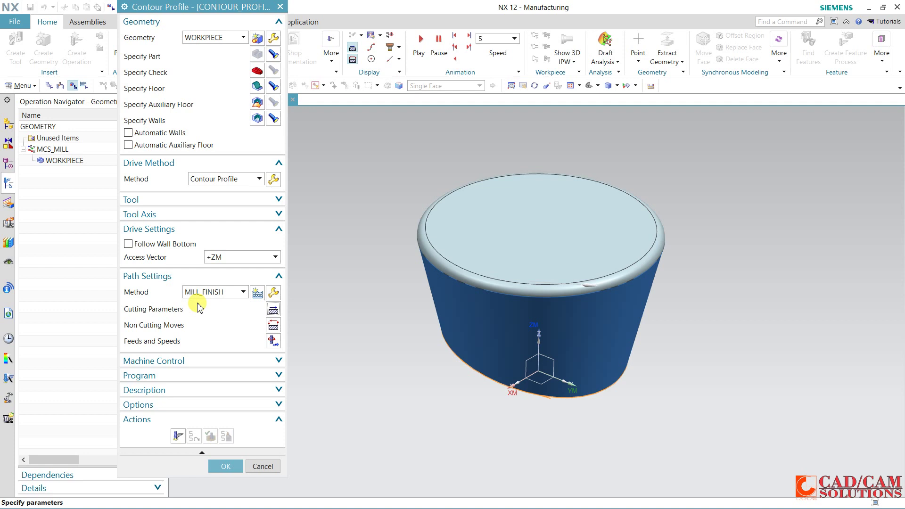
Leave non-cutting moves unchanged; set spindle speed 4500 rpm and cut feed 800 mmpm.
{"action": "left_click", "coordinate": [271, 327]}
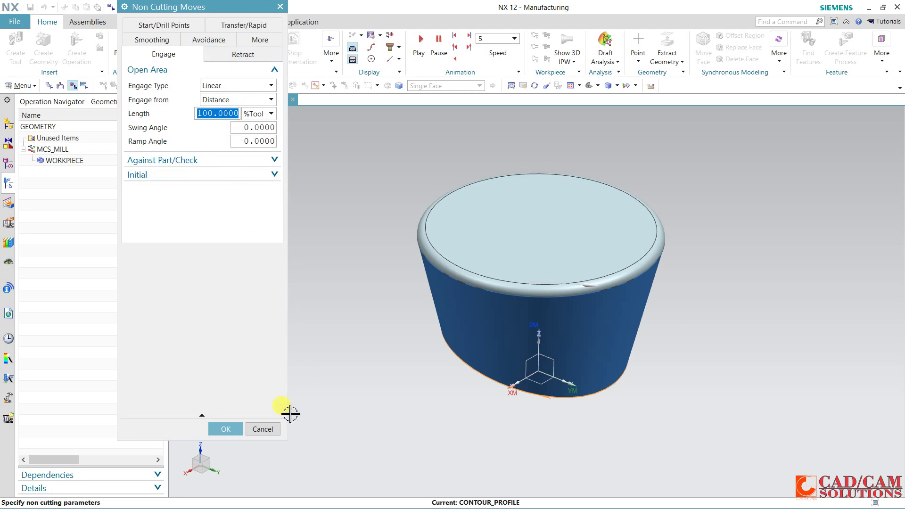
{"action": "left_click", "coordinate": [270, 429]}
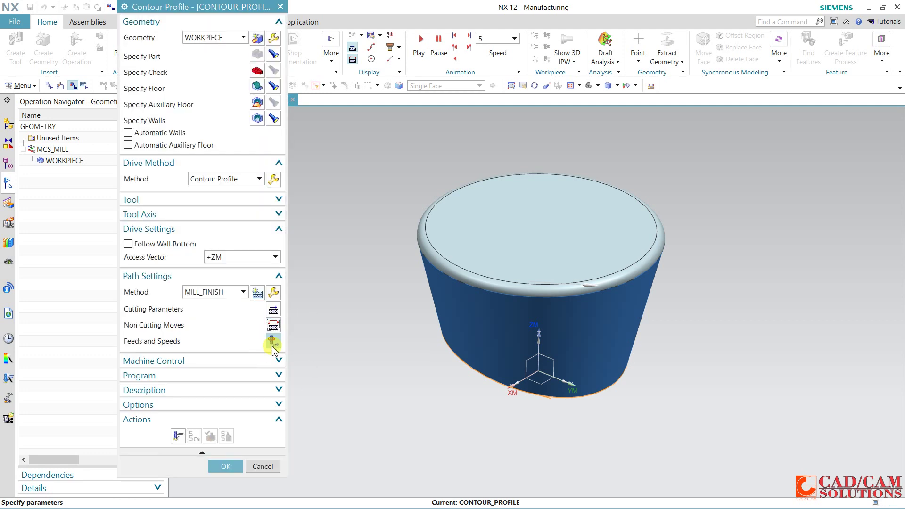
{"action": "left_click", "coordinate": [272, 347]}
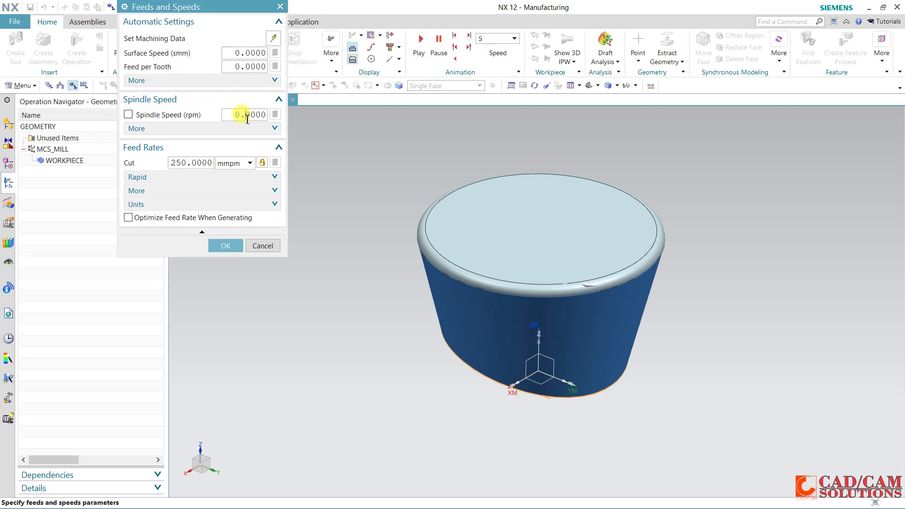
{"action": "type", "text": "45"}
{"action": "left_click", "coordinate": [191, 163]}
{"action": "type", "text": "800"}
{"action": "left_click", "coordinate": [275, 115]}
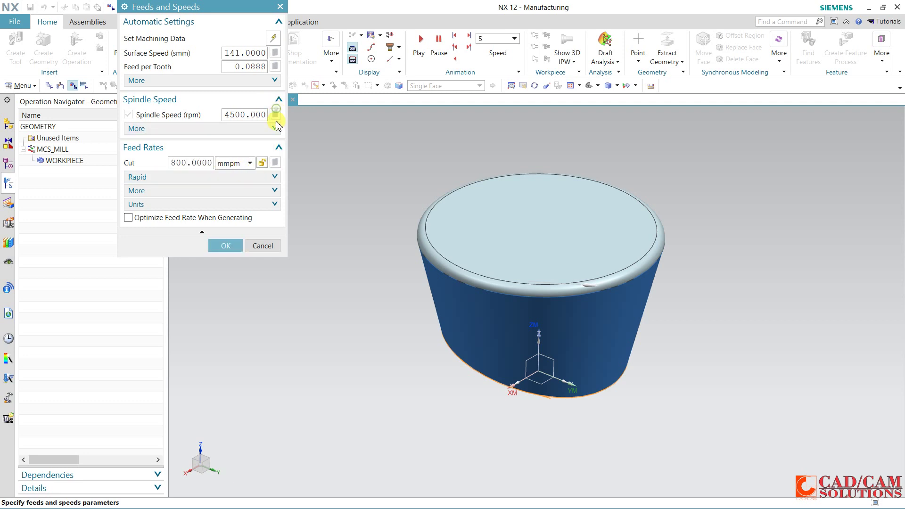
{"action": "left_click", "coordinate": [225, 245]}
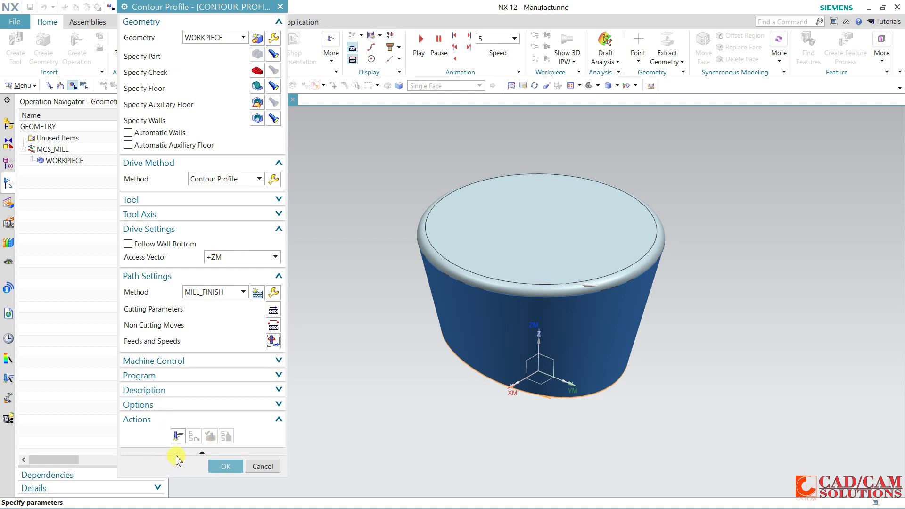
Generate CONTOUR_PROFILE's single-pass toolpath along the wall bottom, accepting the floor contact warning, and inspect it.
{"action": "left_click", "coordinate": [178, 437]}
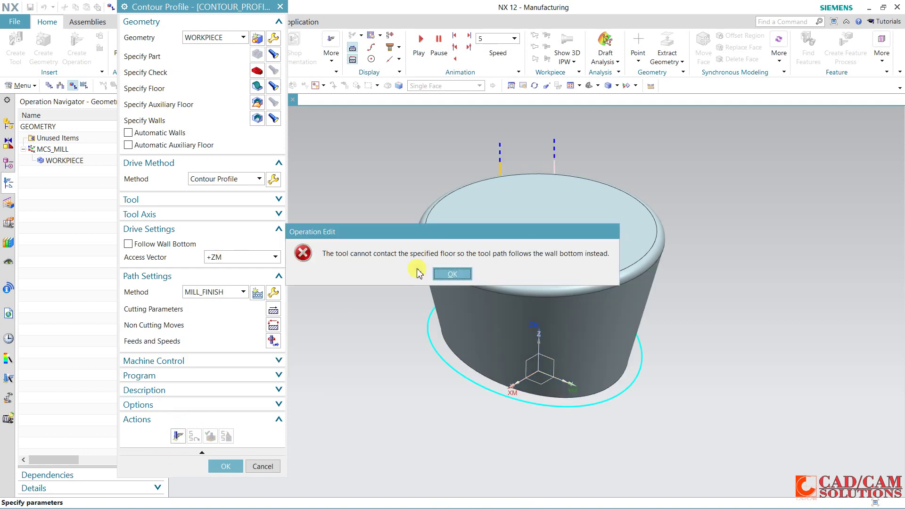
{"action": "left_click", "coordinate": [450, 274]}
{"action": "middle_click_drag", "start_coordinate": [394, 338], "coordinate": [467, 365]}
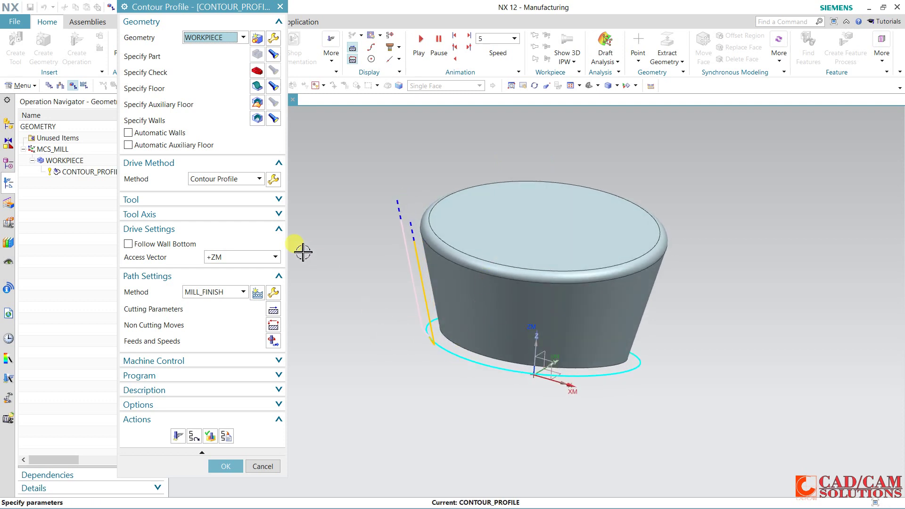
In Cutting Parameters, enable Multiple Depths with Depth Stock Offset 40 and Increment 5.
{"action": "left_click", "coordinate": [273, 311]}
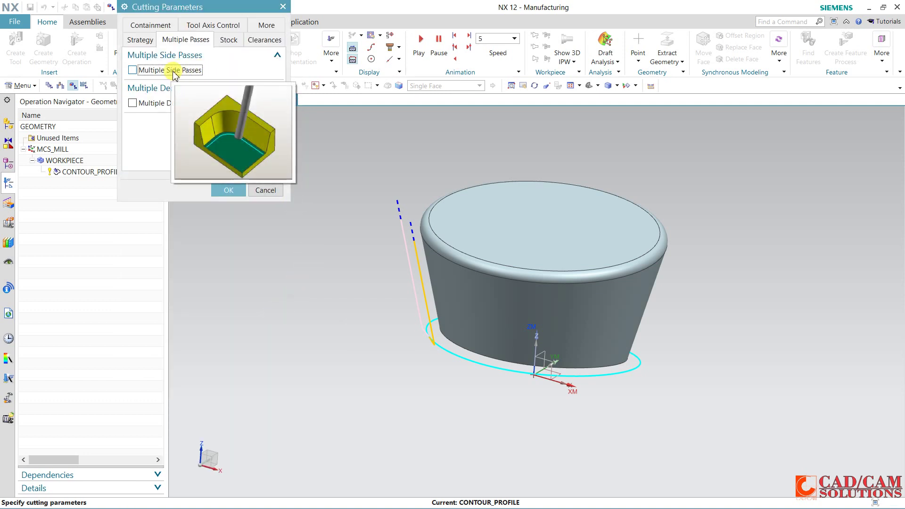
{"action": "left_click", "coordinate": [157, 105]}
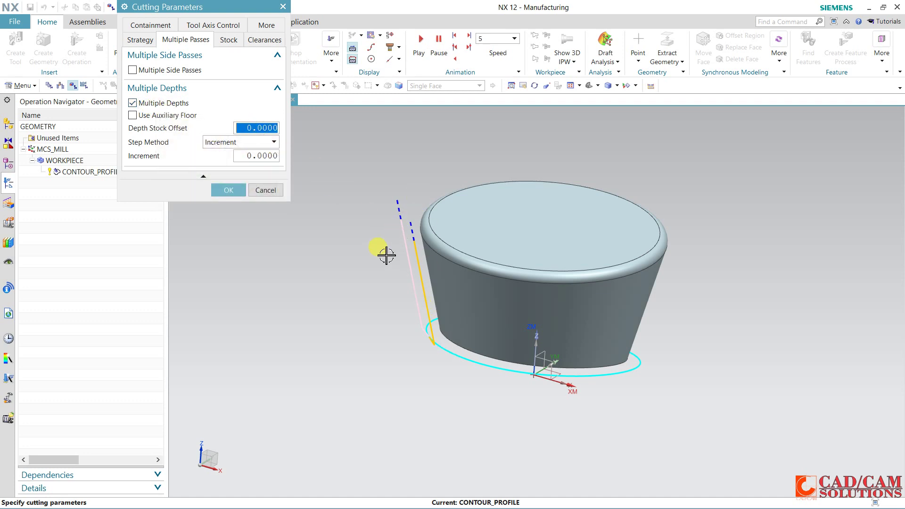
{"action": "type", "text": "40"}
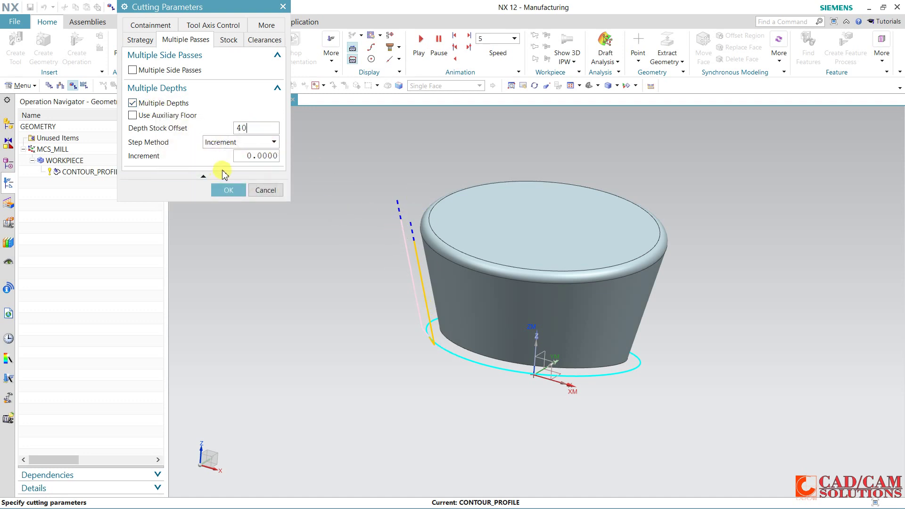
{"action": "left_click", "coordinate": [248, 157]}
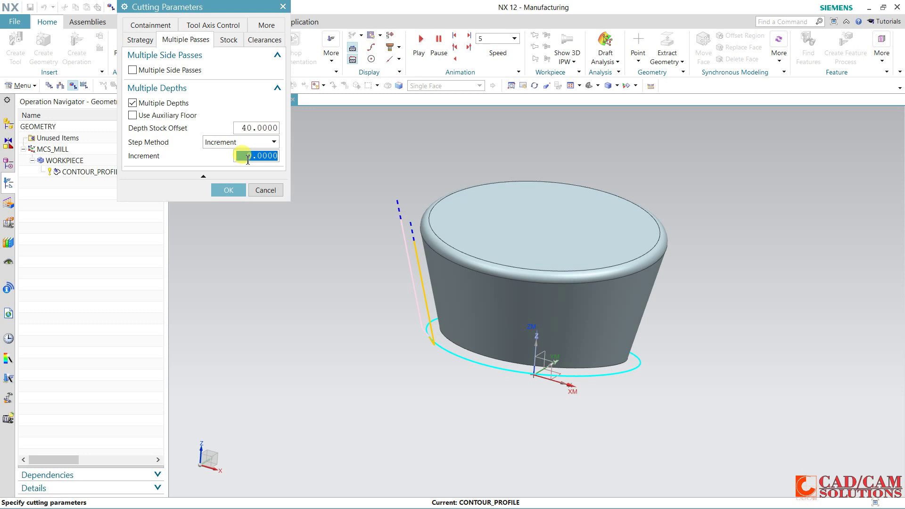
{"action": "type", "text": "5"}
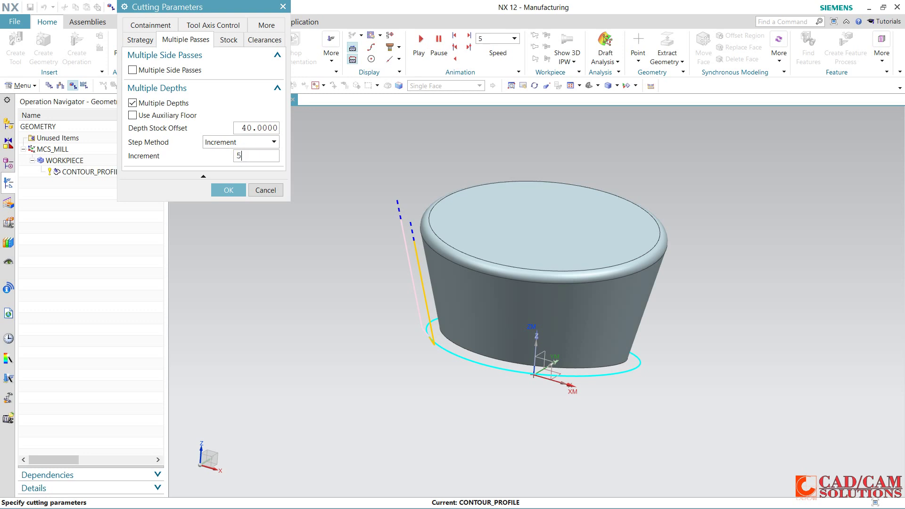
{"action": "left_click", "coordinate": [236, 189]}
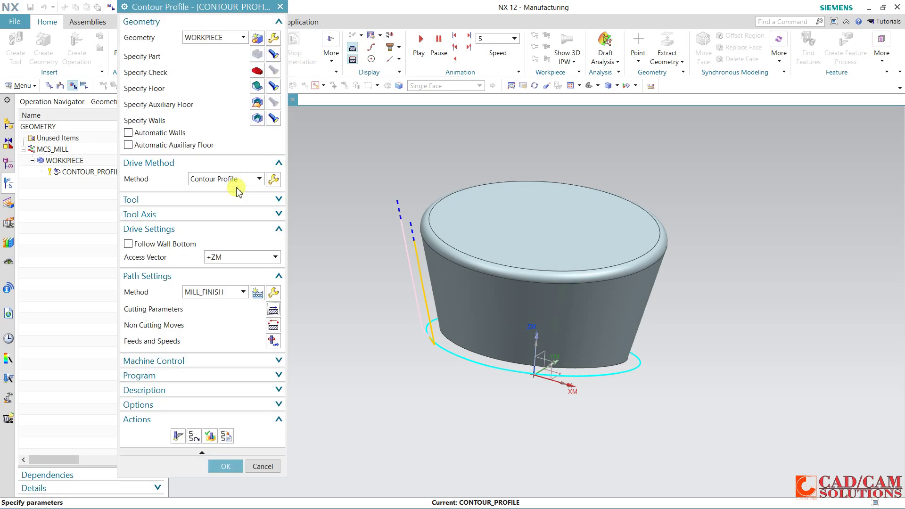
Regenerate the toolpath as eight stacked depth passes, accept the warning, and inspect the tapered wall.
{"action": "left_click", "coordinate": [178, 436]}
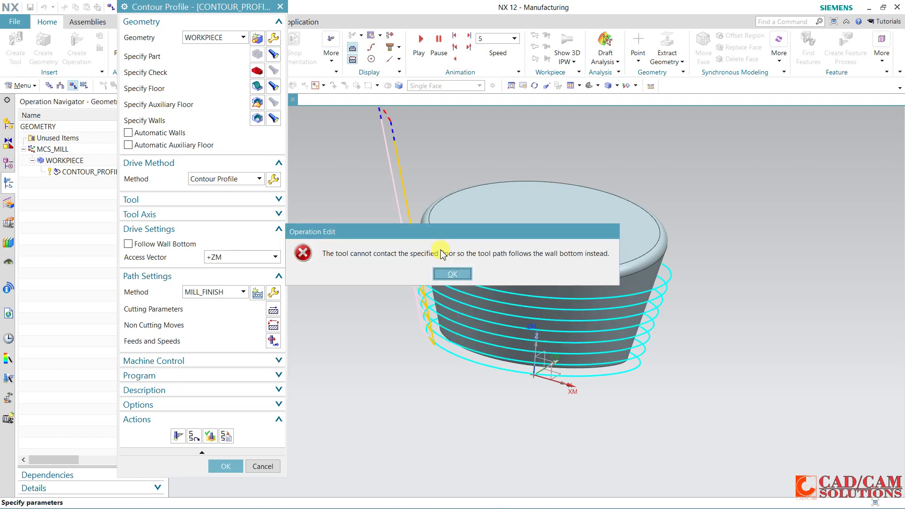
{"action": "left_click", "coordinate": [450, 273]}
{"action": "middle_click_drag", "start_coordinate": [404, 324], "coordinate": [368, 292]}
Replay the stacked passes in Tool Path Visualization at animation speed 7, then close the replay.
{"action": "left_click", "coordinate": [211, 436]}
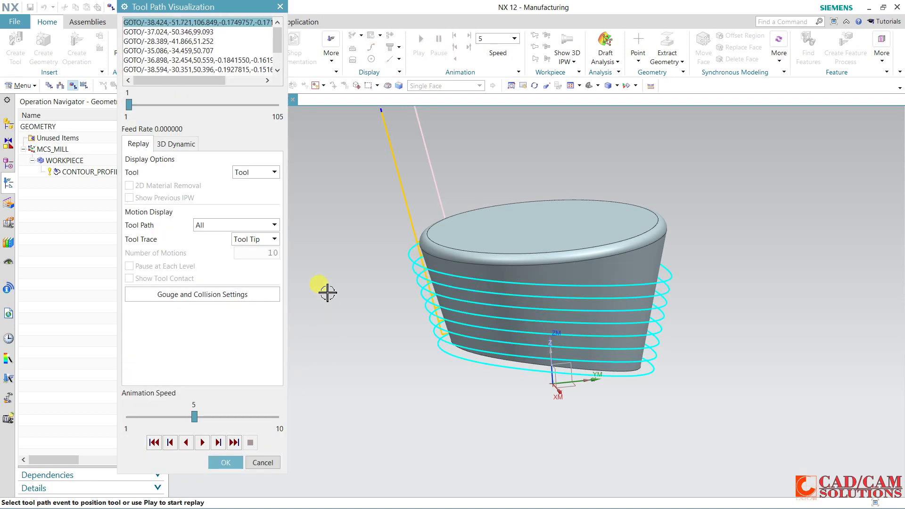
{"action": "left_click", "coordinate": [202, 442]}
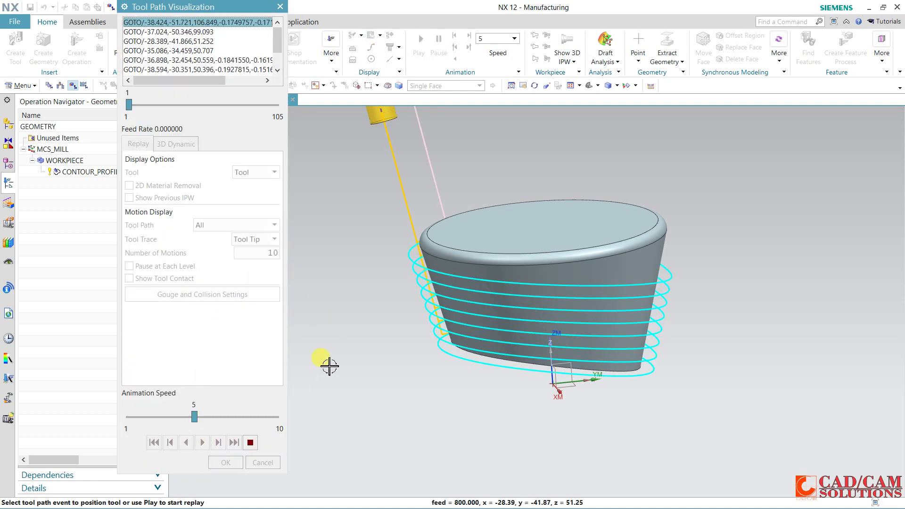
{"action": "left_click", "coordinate": [230, 418]}
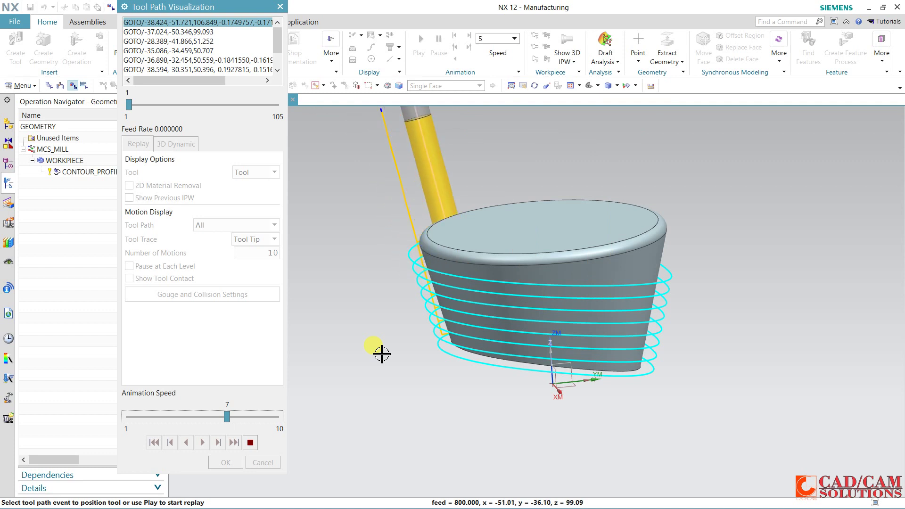
{"action": "left_click", "coordinate": [250, 444]}
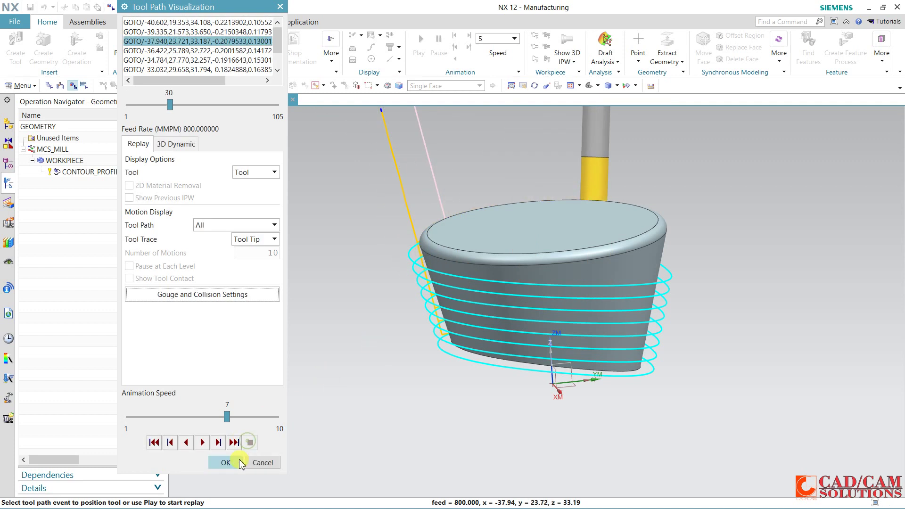
{"action": "left_click", "coordinate": [236, 462]}
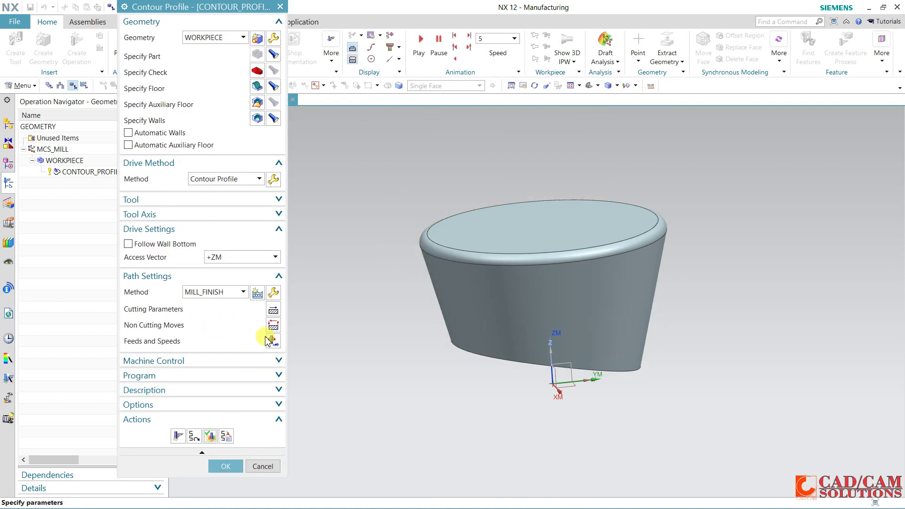
In Non Cutting Moves Transfer/Rapid, set the between-regions approach method to Clearance - Shortest Distance.
{"action": "middle_click", "coordinate": [314, 285]}
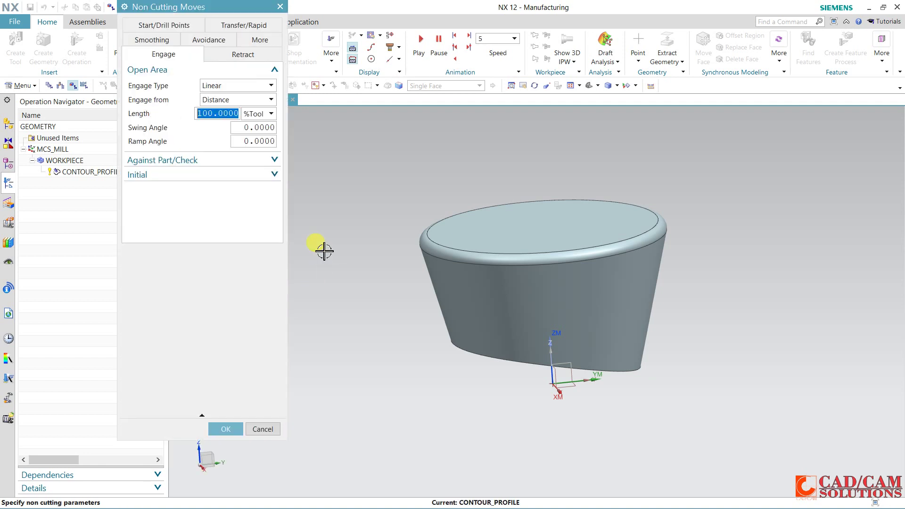
{"action": "left_click", "coordinate": [241, 29]}
{"action": "left_click", "coordinate": [191, 204]}
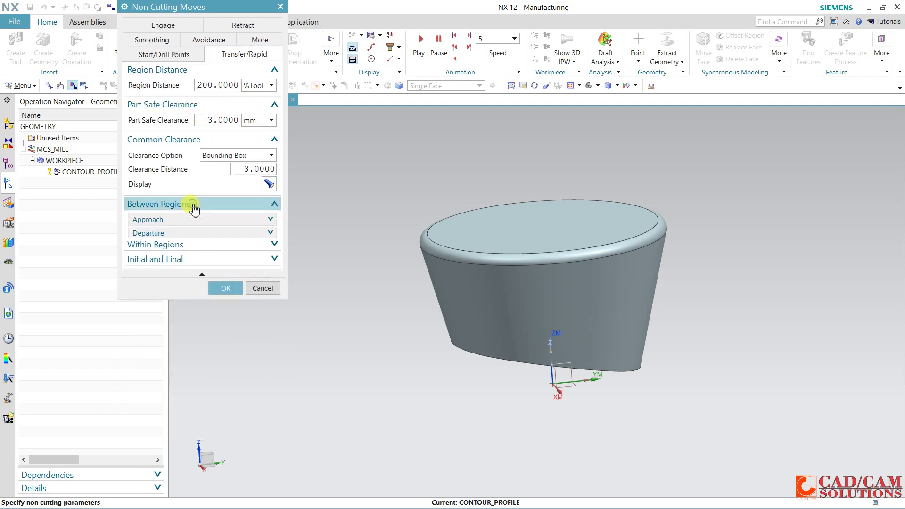
{"action": "left_click", "coordinate": [193, 220]}
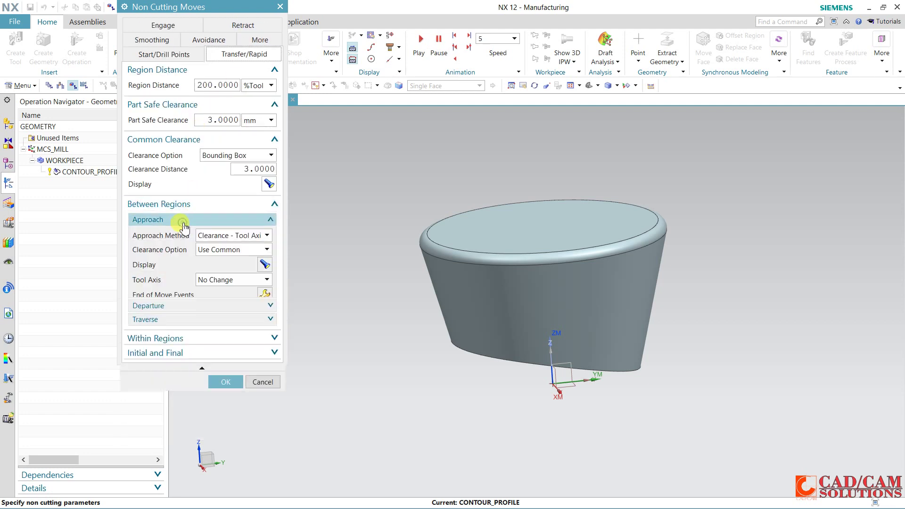
{"action": "left_click", "coordinate": [221, 238]}
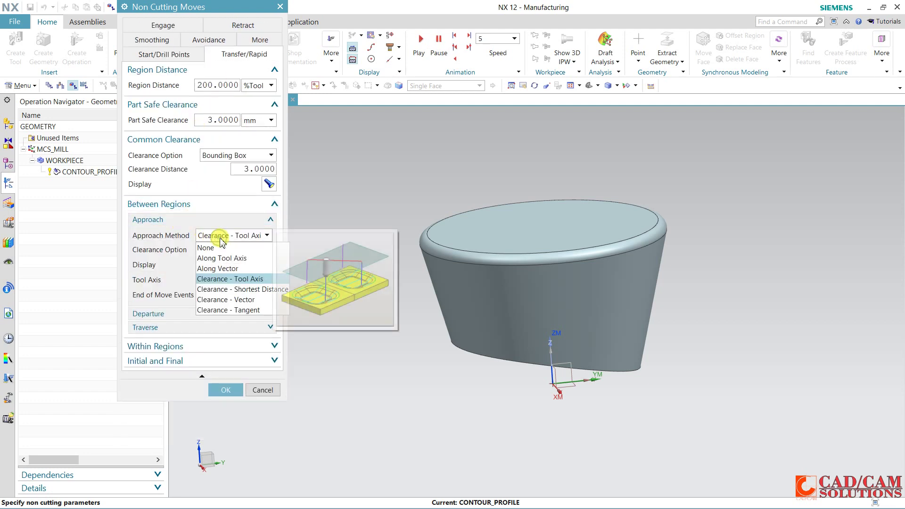
{"action": "left_click", "coordinate": [247, 290]}
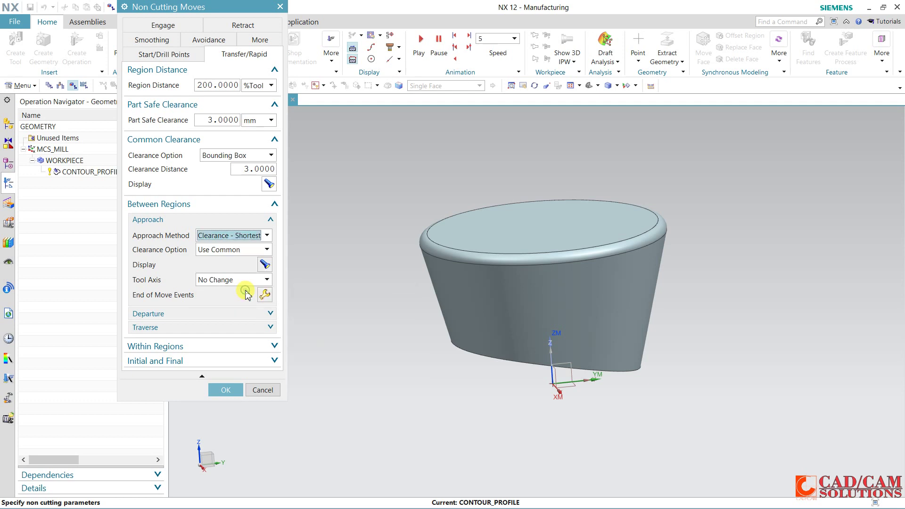
Set the between-regions departure method to Clearance - Shortest Distance as well.
{"action": "left_click", "coordinate": [176, 313]}
{"action": "left_click", "coordinate": [231, 330]}
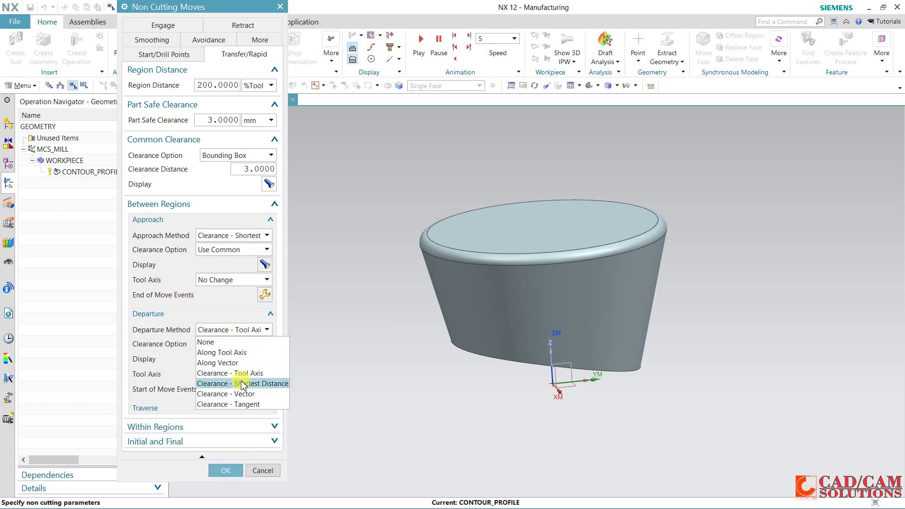
{"action": "left_click", "coordinate": [240, 382]}
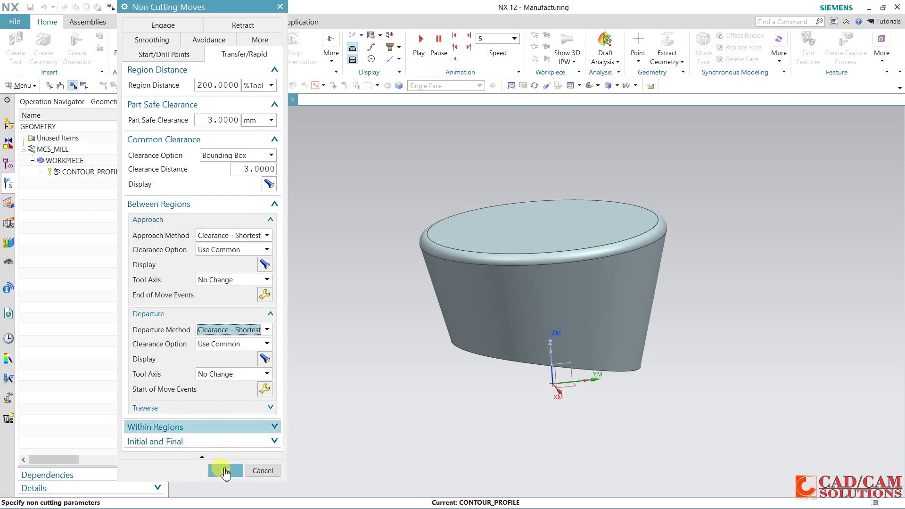
{"action": "left_click", "coordinate": [211, 156]}
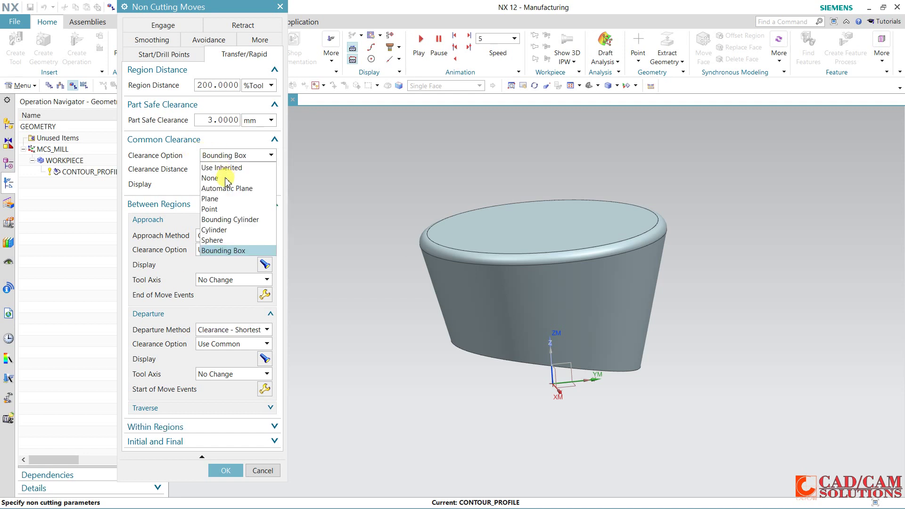
Make the common clearance a Z-axis cylinder on the top blend edge with radius 40.
{"action": "mouse_move", "coordinate": [221, 222]}
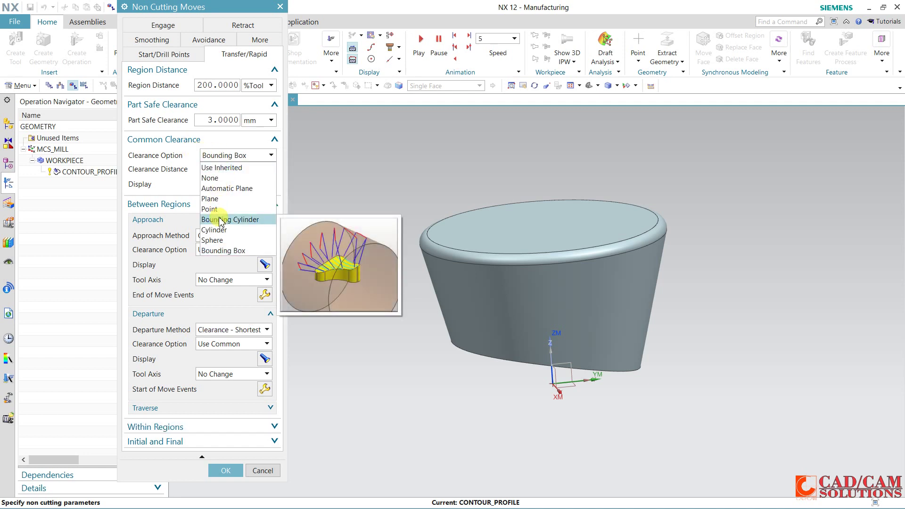
{"action": "left_click", "coordinate": [215, 229]}
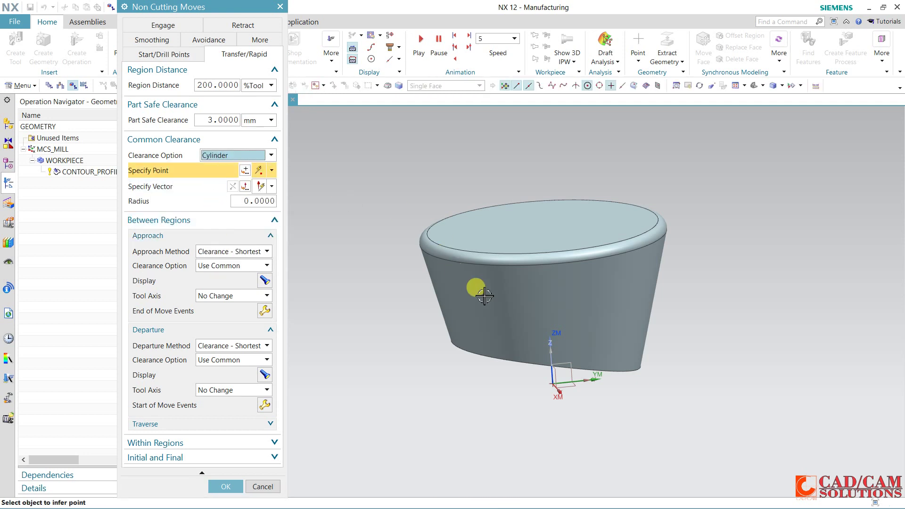
{"action": "left_click", "coordinate": [546, 249]}
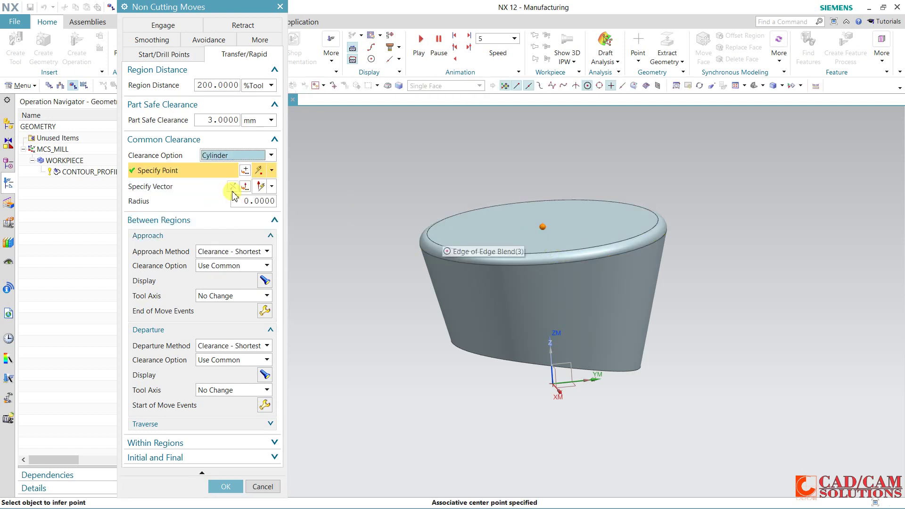
{"action": "left_click", "coordinate": [208, 186]}
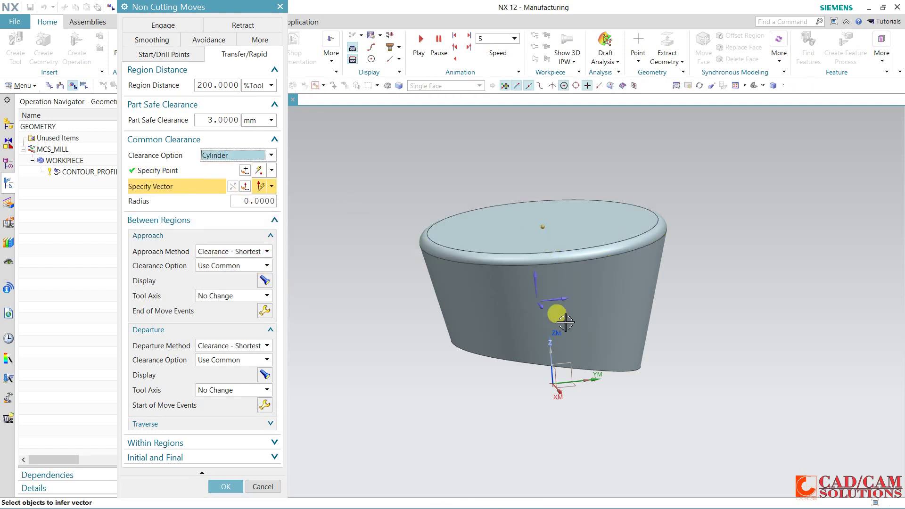
{"action": "left_click", "coordinate": [539, 279]}
{"action": "left_click", "coordinate": [255, 201]}
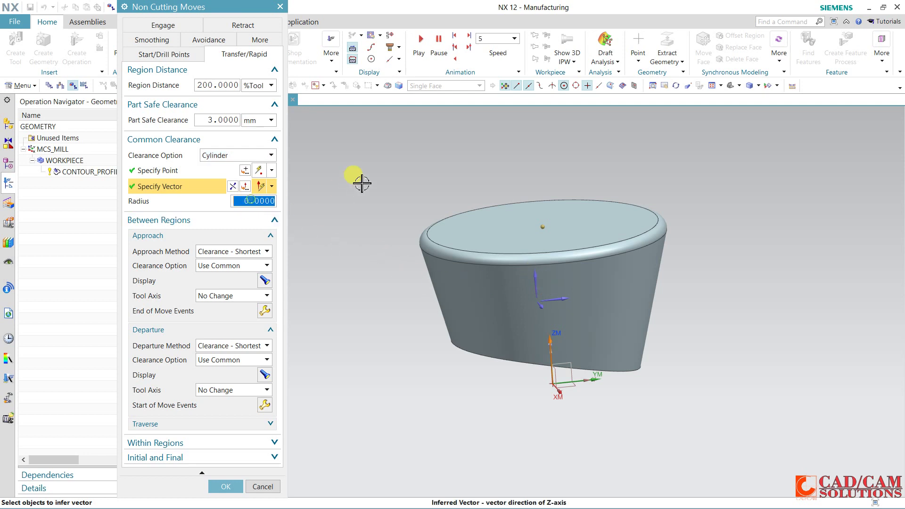
{"action": "type", "text": "40"}
{"action": "key", "text": "Return"}
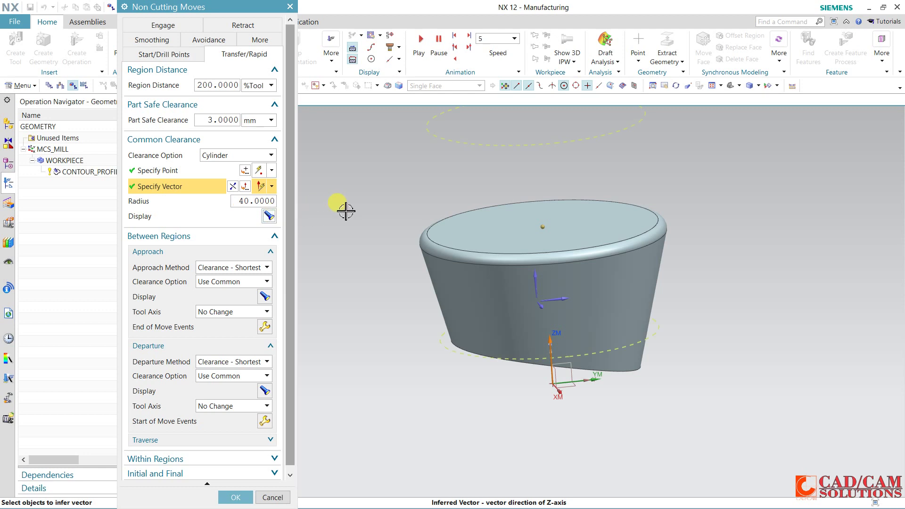
Enlarge the clearance cylinder radius to 55 and accept the non-cutting move settings.
{"action": "middle_click_drag", "start_coordinate": [346, 212], "coordinate": [351, 235]}
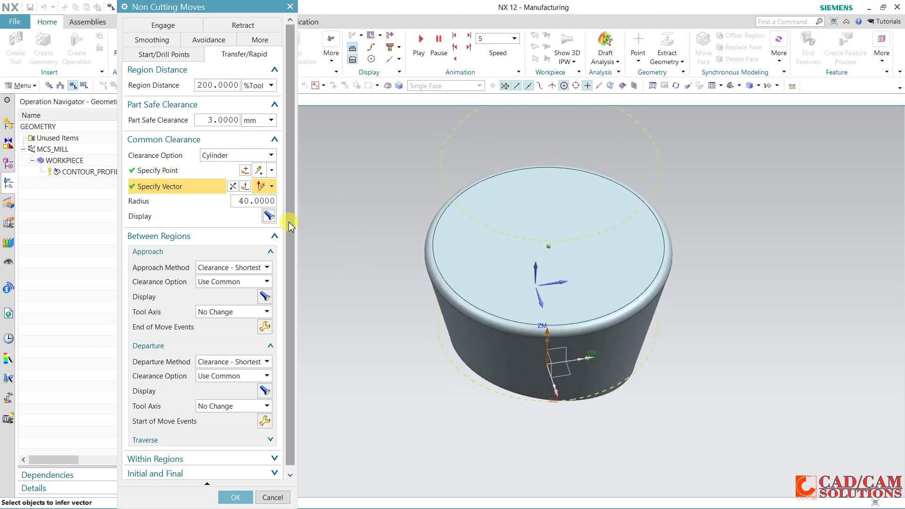
{"action": "double_click", "coordinate": [261, 202]}
{"action": "type", "text": "55"}
{"action": "key", "text": "Return"}
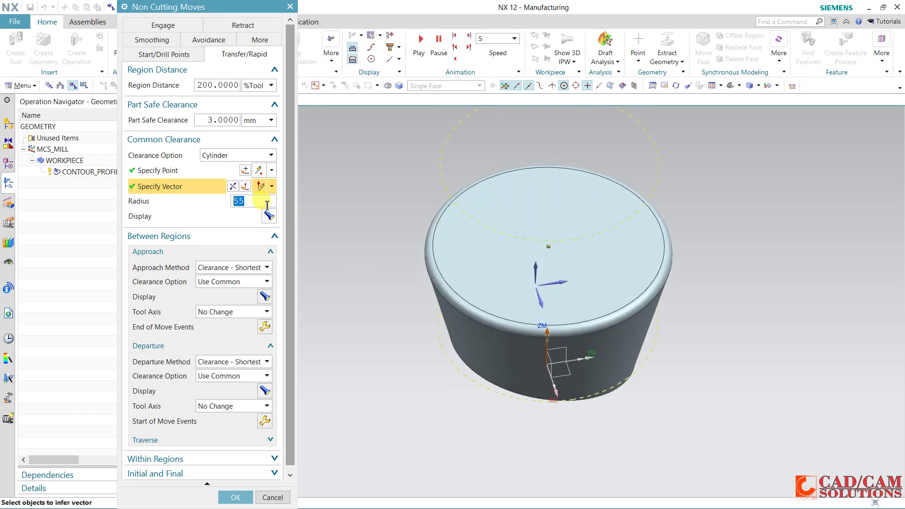
{"action": "middle_click_drag", "start_coordinate": [314, 217], "coordinate": [331, 287]}
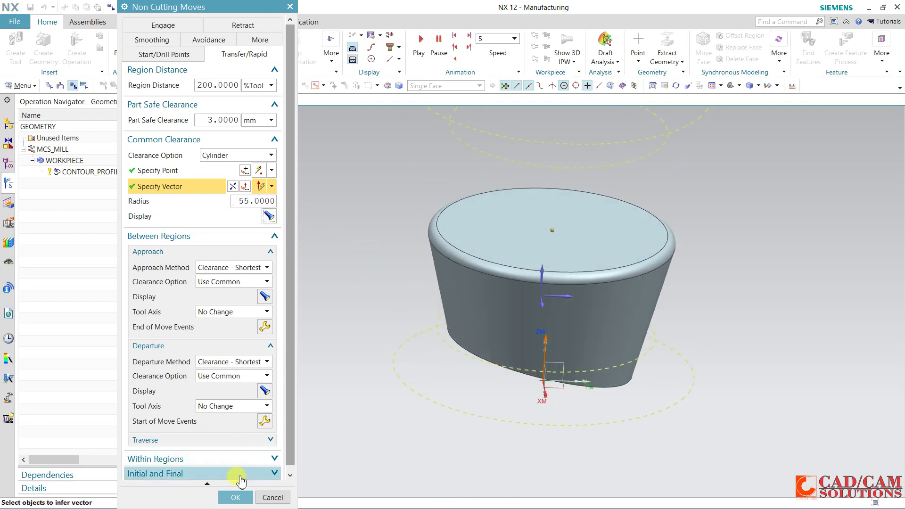
{"action": "left_click", "coordinate": [236, 498]}
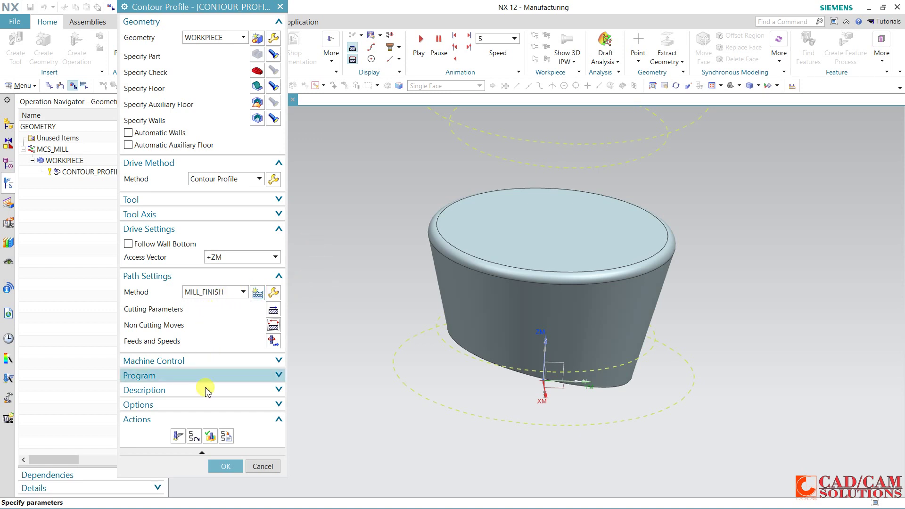
Generate the toolpath with the cylindrical clearance moves and replay it in Tool Path Visualization.
{"action": "left_click", "coordinate": [182, 436]}
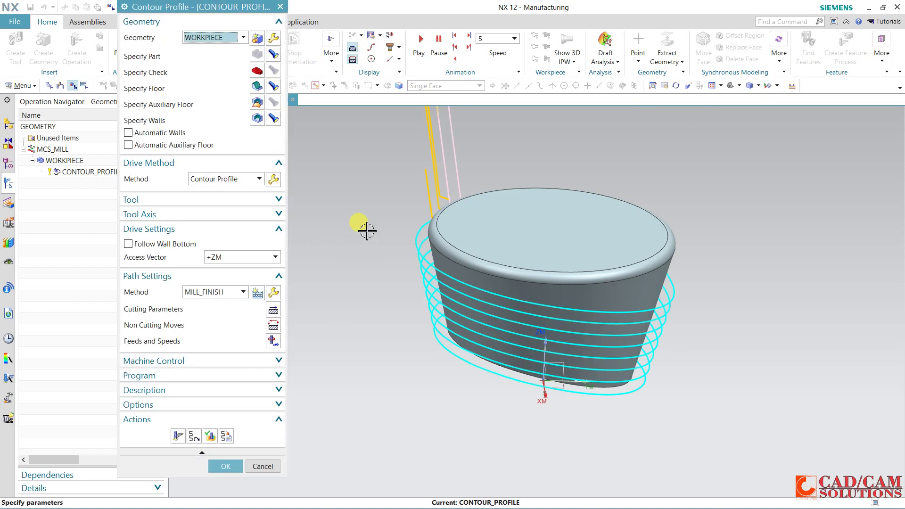
{"action": "mouse_move", "coordinate": [392, 213]}
{"action": "middle_mouse_down"}
{"action": "mouse_move", "coordinate": [416, 208]}
{"action": "mouse_move", "coordinate": [384, 218]}
{"action": "middle_mouse_up"}
{"action": "left_click", "coordinate": [210, 437]}
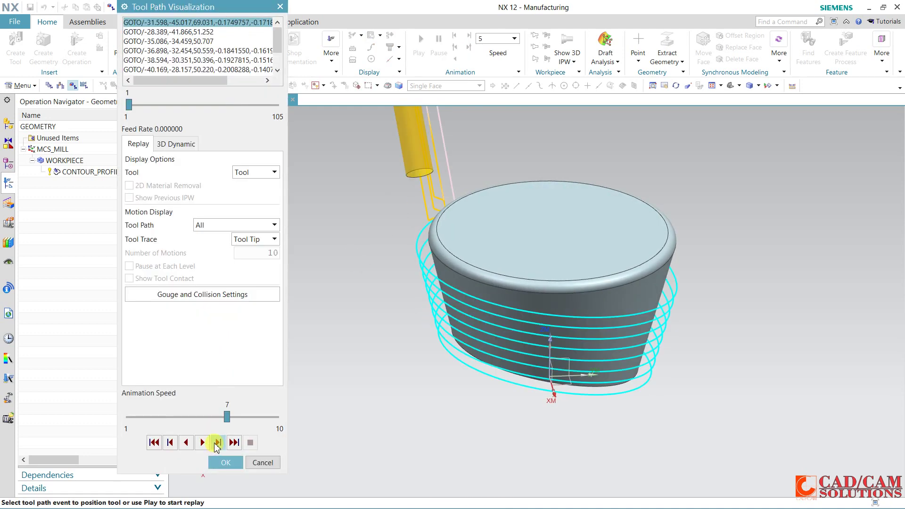
{"action": "left_click", "coordinate": [216, 443]}
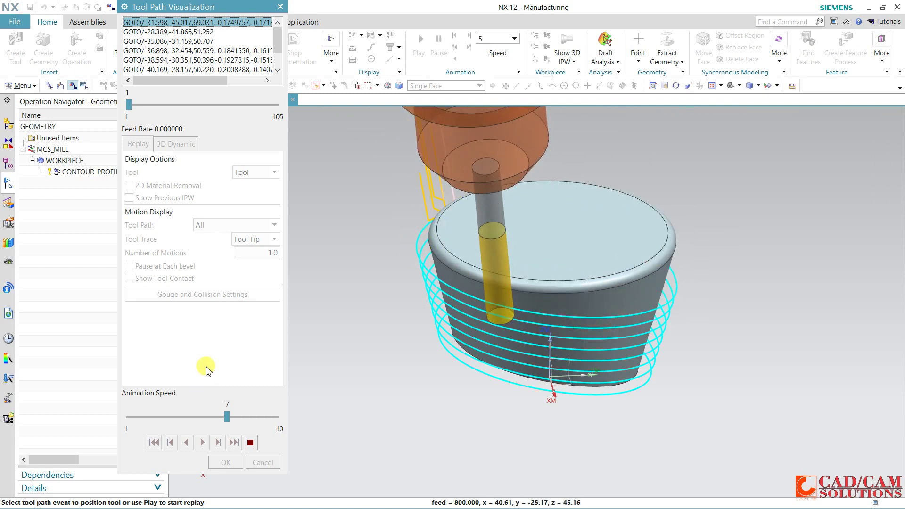
{"action": "left_click", "coordinate": [249, 443]}
{"action": "left_click", "coordinate": [228, 462]}
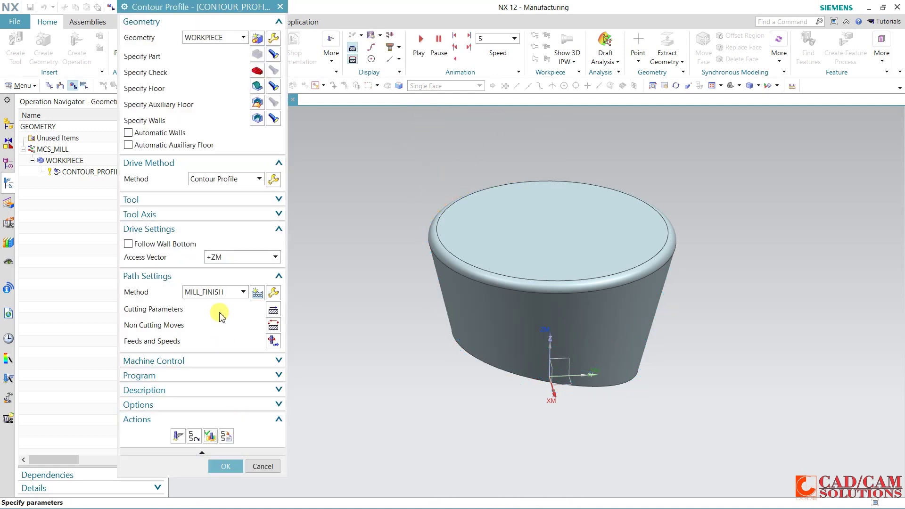
Regenerate the toolpath and replay it, zooming to watch the tool holder move around the part.
{"action": "left_click", "coordinate": [177, 437]}
{"action": "left_click", "coordinate": [177, 437]}
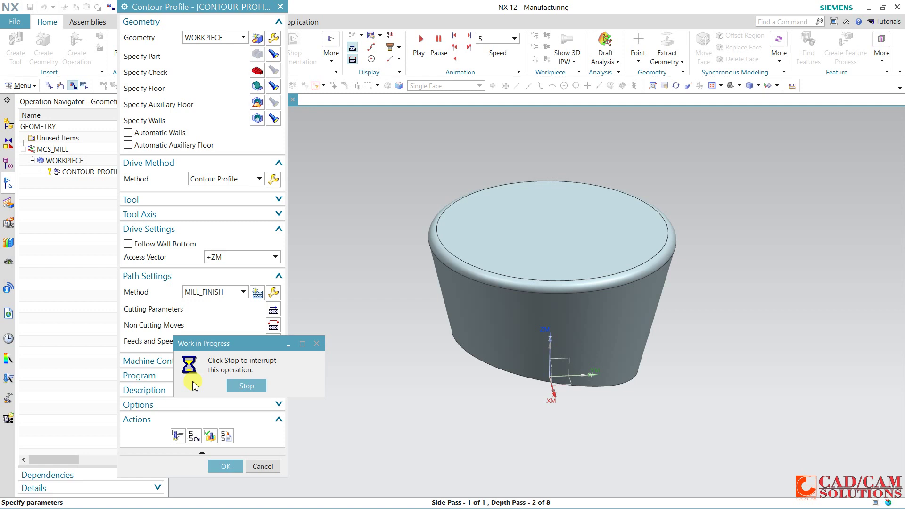
{"action": "left_click", "coordinate": [211, 437]}
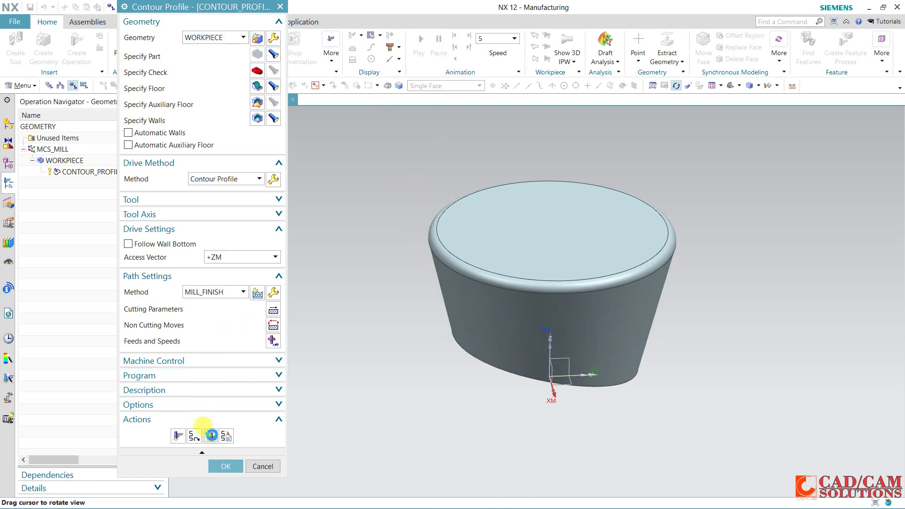
{"action": "left_click", "coordinate": [204, 443]}
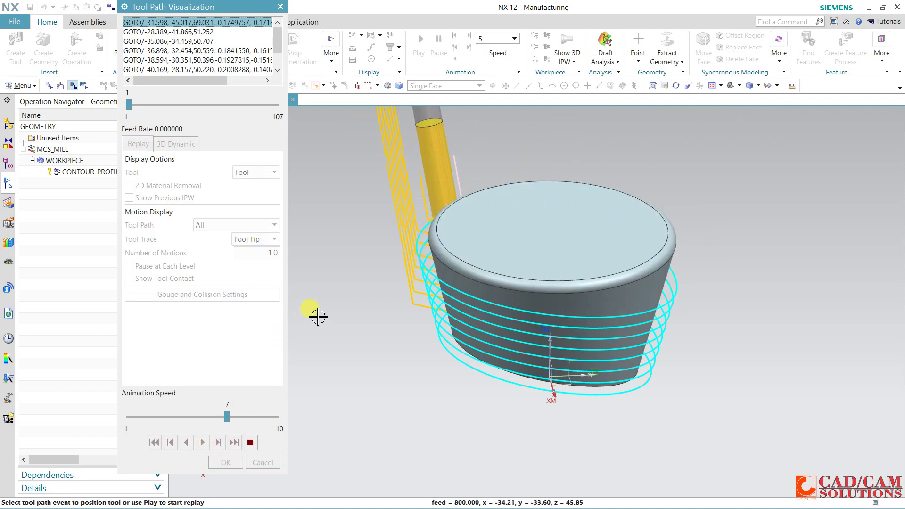
{"action": "scroll", "coordinate": [405, 253], "scroll_direction": "down", "scroll_amount": 1}
{"action": "scroll", "coordinate": [405, 253], "scroll_direction": "down", "scroll_amount": 2}
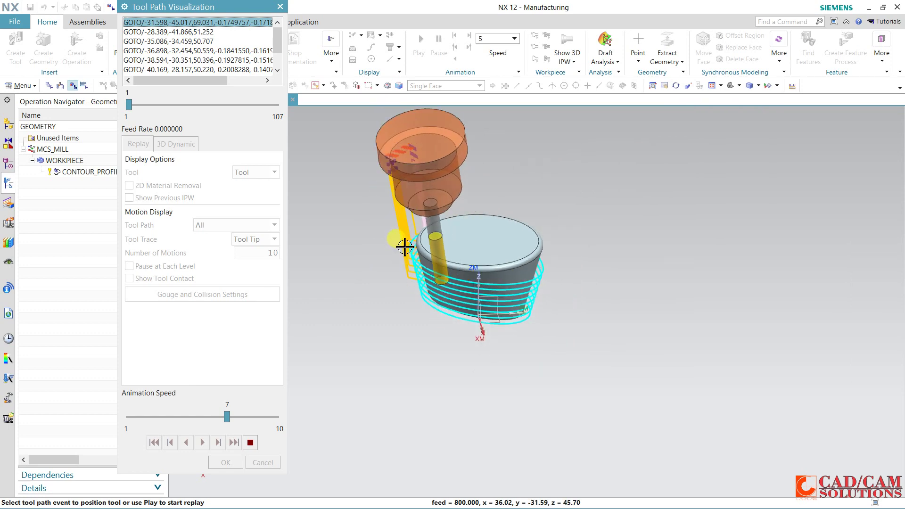
{"action": "scroll", "coordinate": [406, 191], "scroll_direction": "up", "scroll_amount": 2}
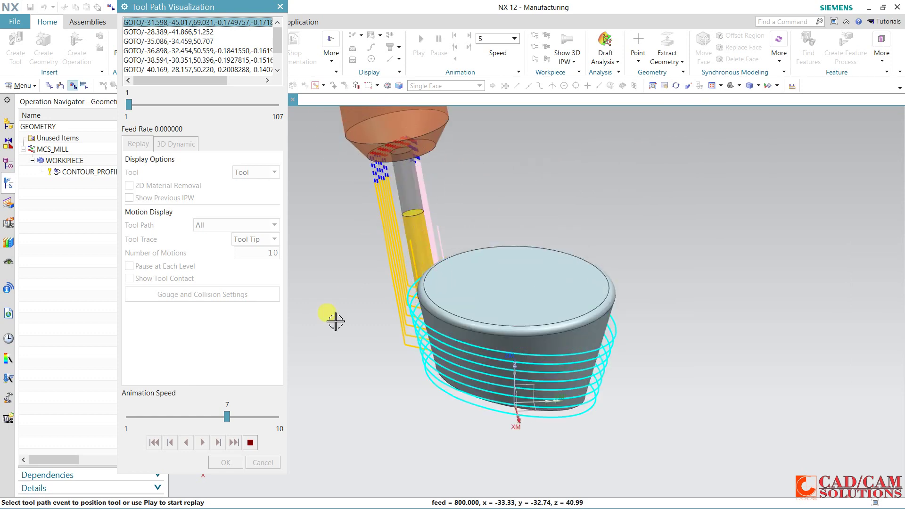
{"action": "left_click", "coordinate": [251, 443]}
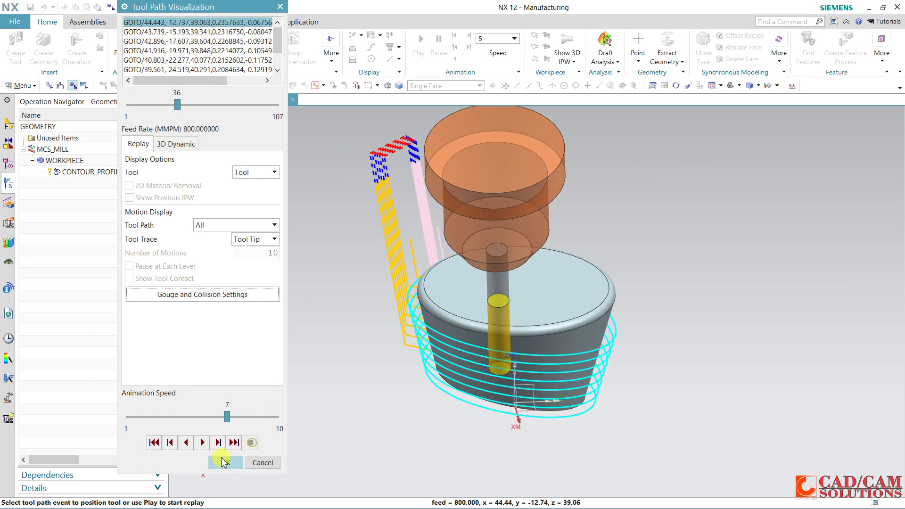
{"action": "left_click", "coordinate": [225, 462]}
Close the operation and change MCS_MILL's Safe Clearance Distance from 10 to 3.
{"action": "left_click", "coordinate": [227, 467]}
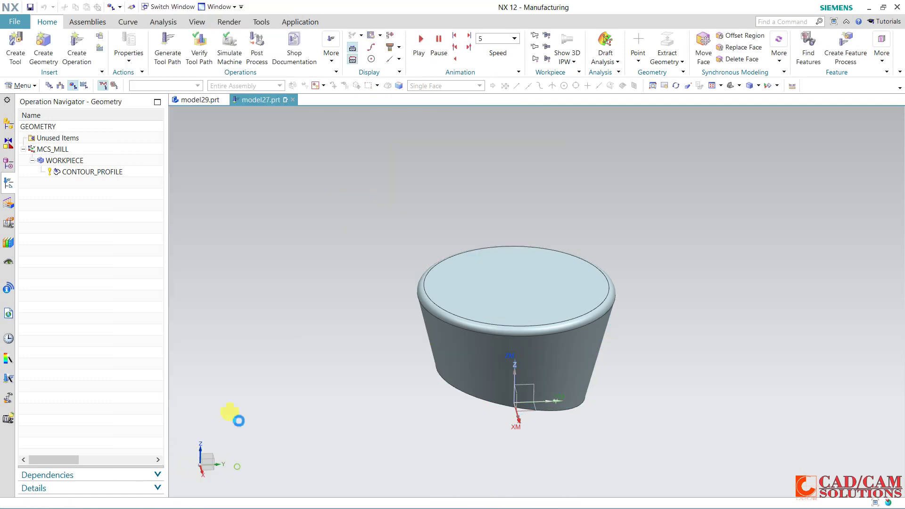
{"action": "left_click", "coordinate": [73, 162]}
{"action": "double_click", "coordinate": [54, 149]}
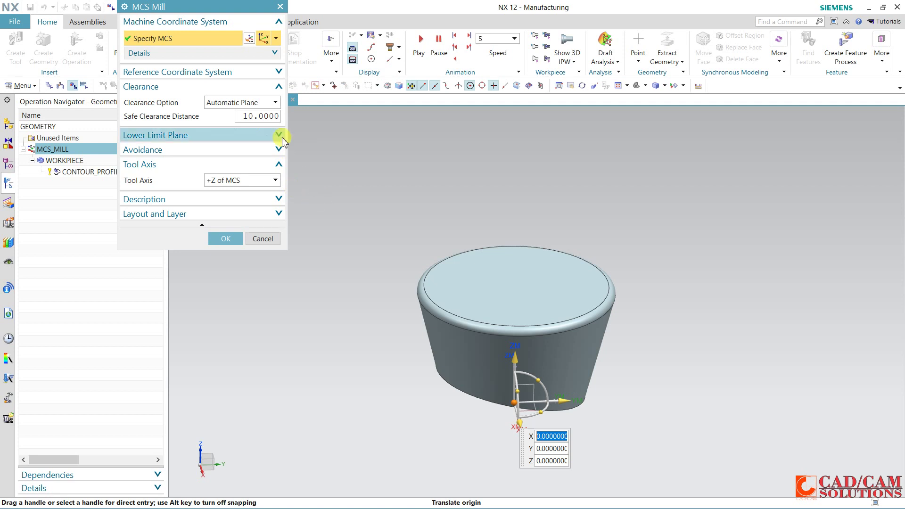
{"action": "mouse_move", "coordinate": [370, 200]}
{"action": "middle_mouse_down"}
{"action": "mouse_move", "coordinate": [388, 188]}
{"action": "mouse_move", "coordinate": [375, 184]}
{"action": "middle_mouse_up"}
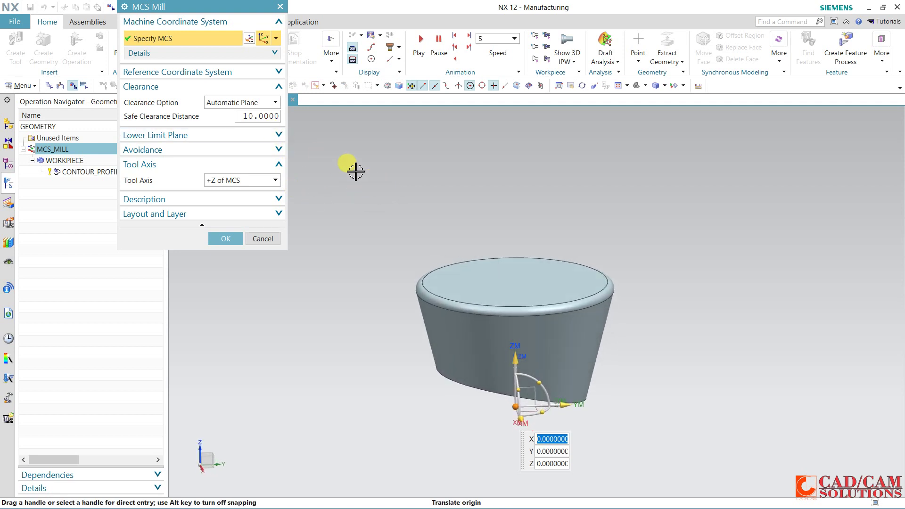
{"action": "double_click", "coordinate": [261, 117]}
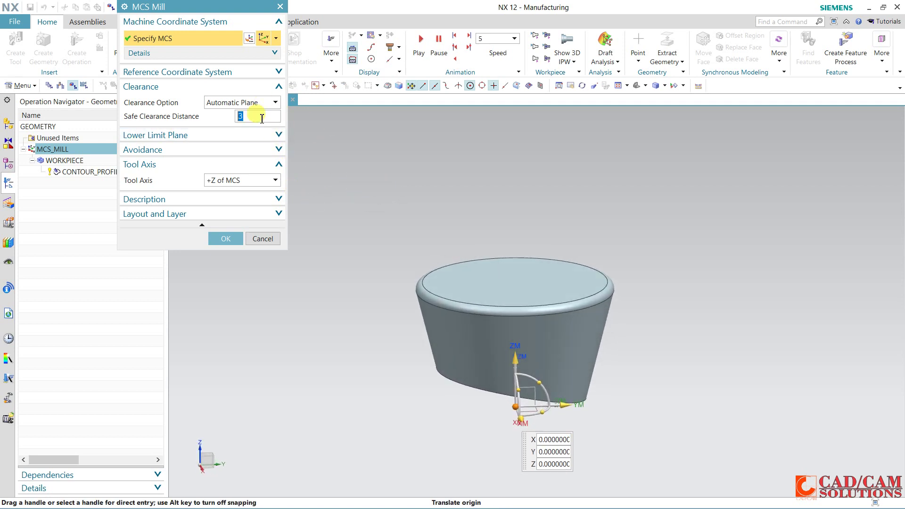
{"action": "left_click", "coordinate": [225, 239]}
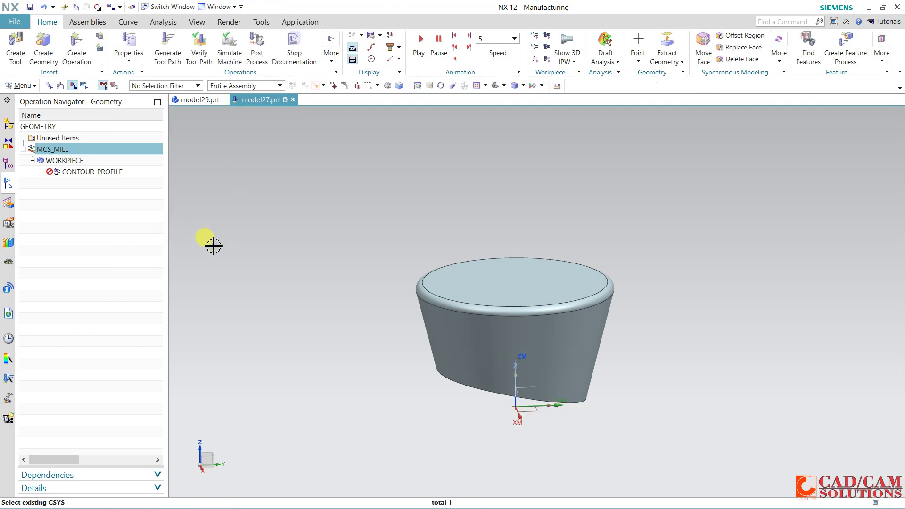
Regenerate CONTOUR_PROFILE with the 3 safe clearance, replay it to confirm, and accept the operation.
{"action": "left_click", "coordinate": [95, 172]}
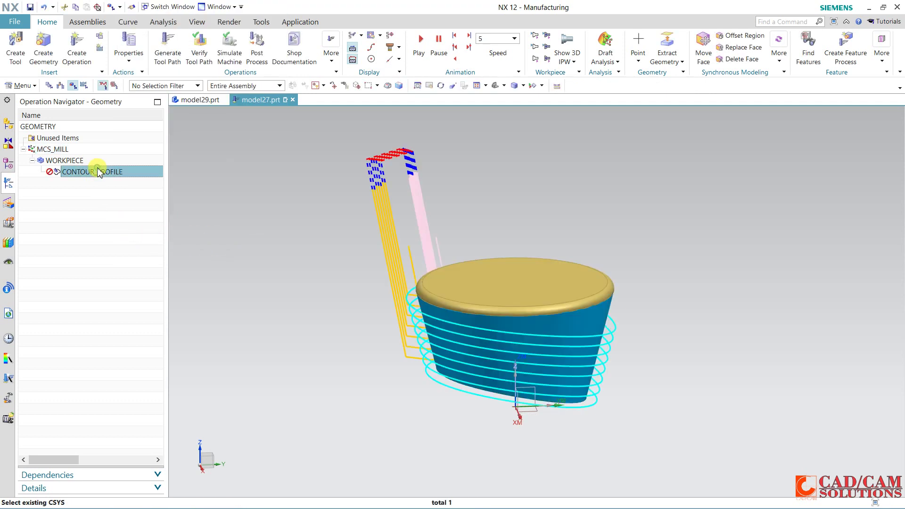
{"action": "left_click", "coordinate": [166, 52]}
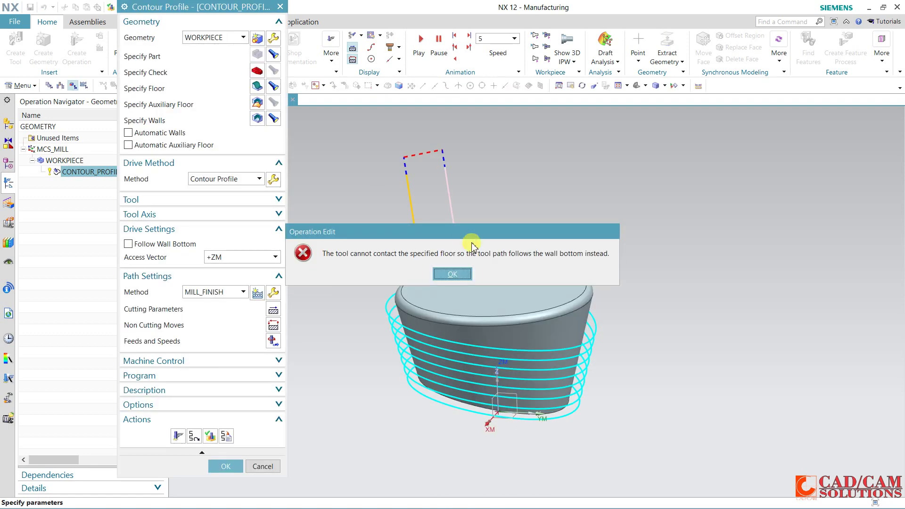
{"action": "left_click", "coordinate": [455, 278]}
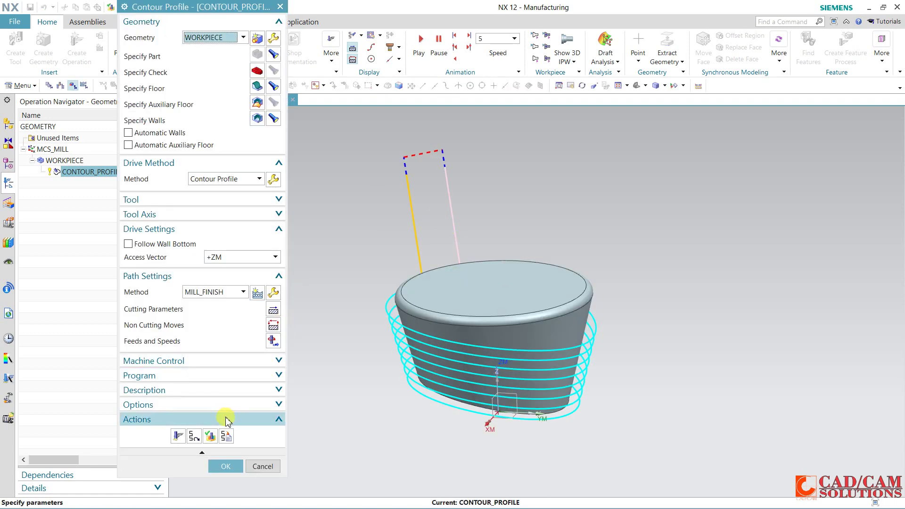
{"action": "left_click", "coordinate": [211, 436]}
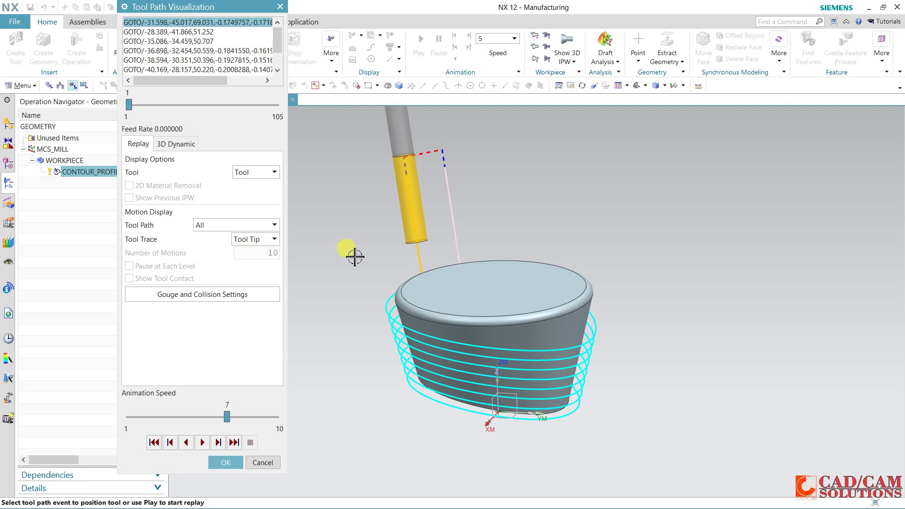
{"action": "left_click", "coordinate": [205, 443]}
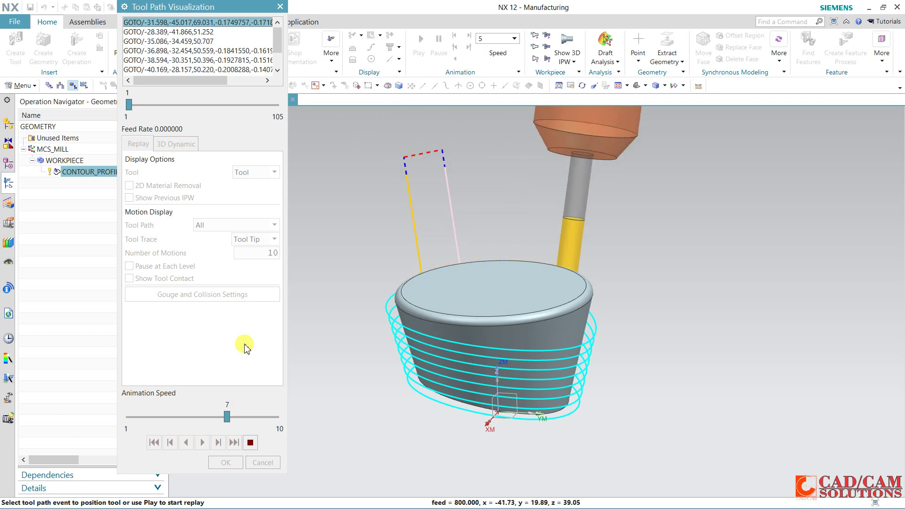
{"action": "left_click", "coordinate": [250, 442]}
{"action": "left_click", "coordinate": [226, 463]}
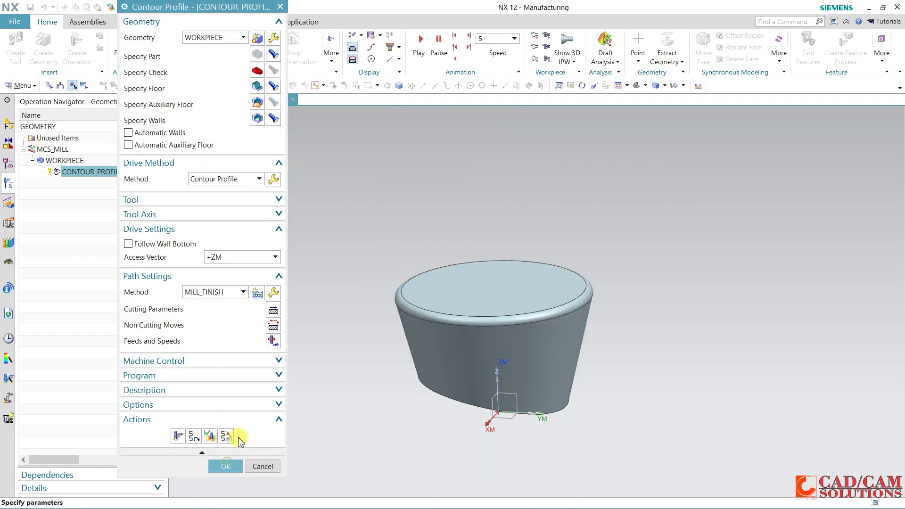
{"action": "left_click", "coordinate": [226, 466]}
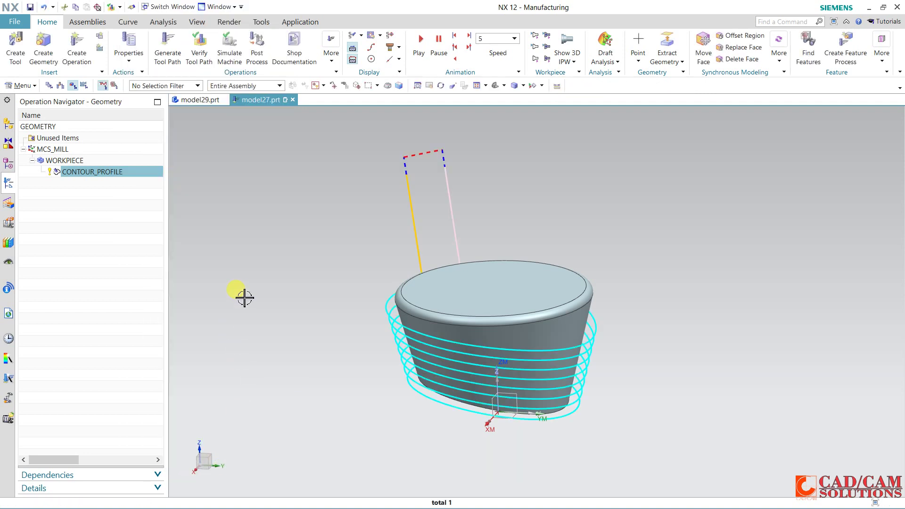
Copy CONTOUR_PROFILE and paste it inside WORKPIECE, creating CONTOUR_PROFILE_COPY.
{"action": "mouse_move", "coordinate": [245, 297]}
{"action": "middle_mouse_down"}
{"action": "mouse_move", "coordinate": [264, 303]}
{"action": "mouse_move", "coordinate": [257, 283]}
{"action": "mouse_move", "coordinate": [231, 301]}
{"action": "middle_mouse_up"}
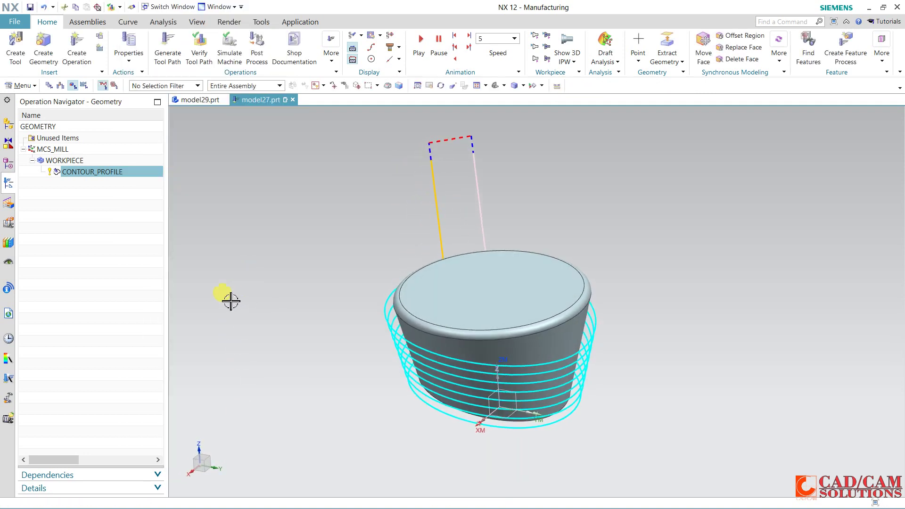
{"action": "right_click", "coordinate": [89, 174]}
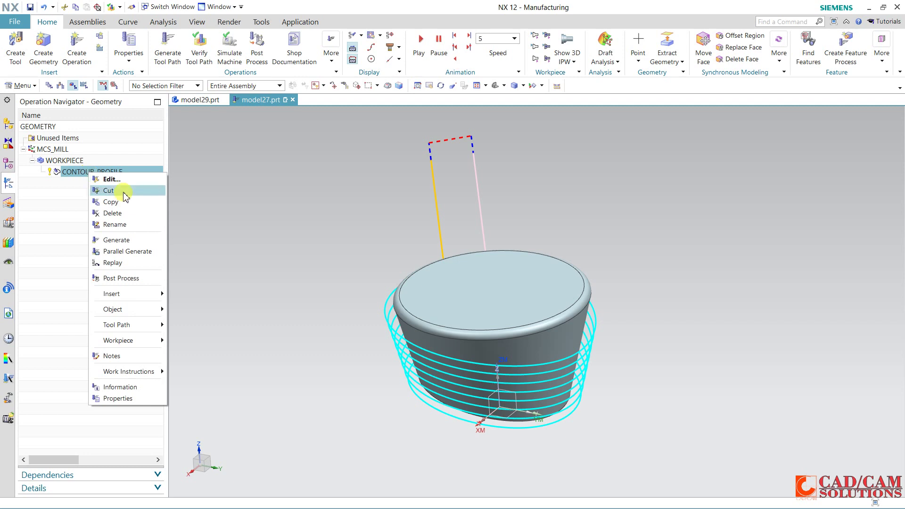
{"action": "left_click", "coordinate": [111, 201]}
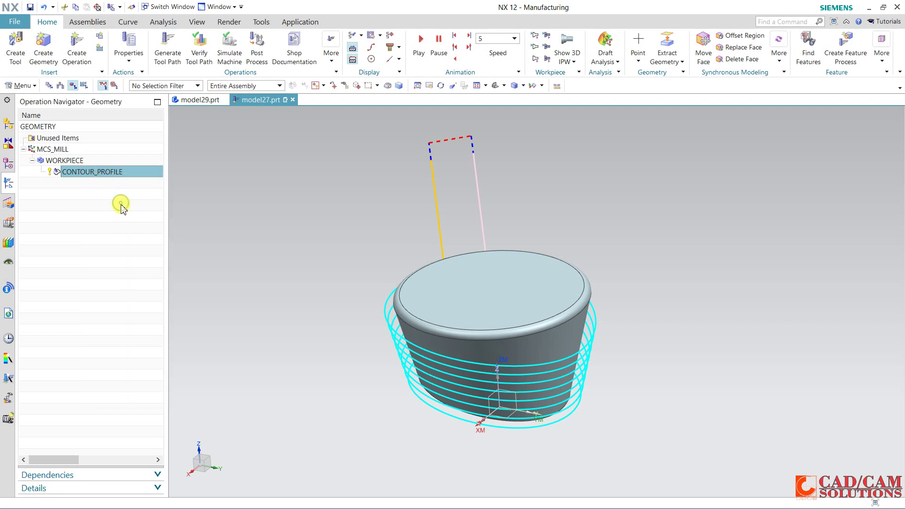
{"action": "left_click", "coordinate": [65, 162]}
{"action": "right_click", "coordinate": [64, 162]}
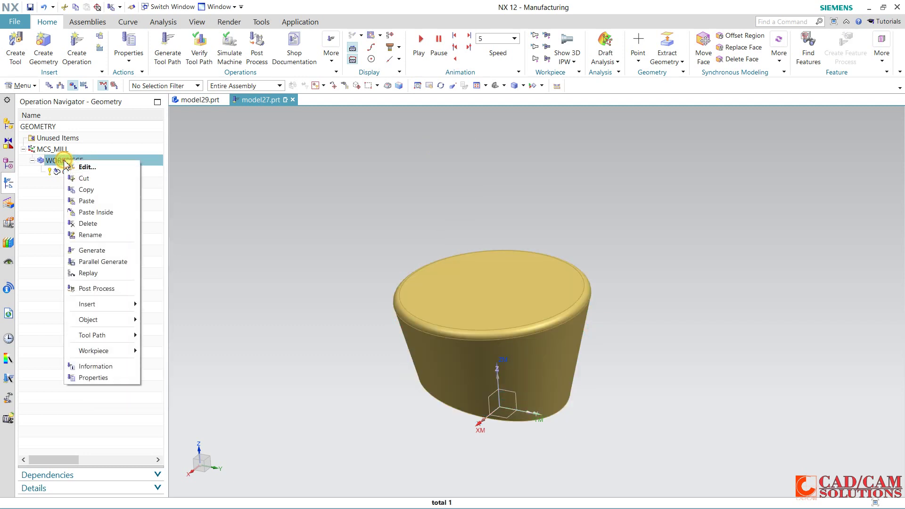
{"action": "left_click", "coordinate": [92, 213]}
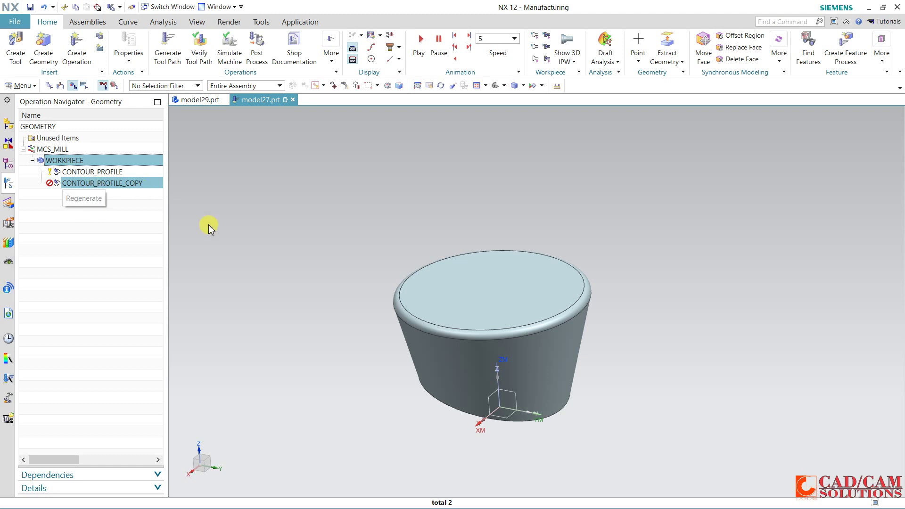
{"action": "middle_click_drag", "start_coordinate": [208, 228], "coordinate": [276, 273]}
{"action": "left_click", "coordinate": [68, 230]}
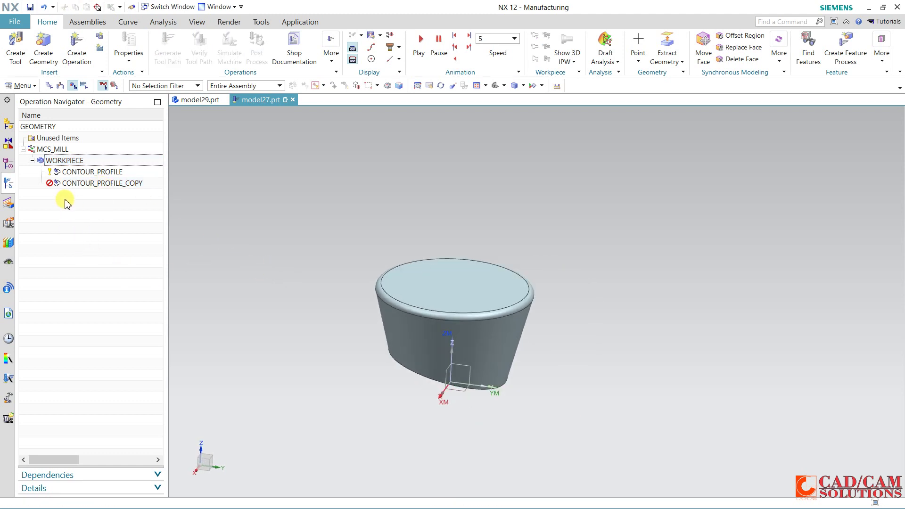
Highlight the Extrude (6) sheet plane in the Part Navigator to locate it.
{"action": "left_click", "coordinate": [8, 166]}
{"action": "left_click", "coordinate": [75, 229]}
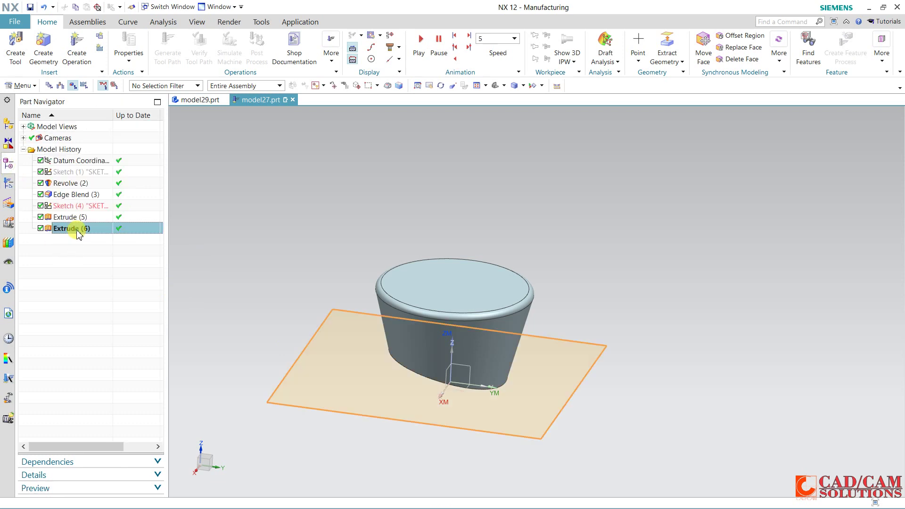
{"action": "right_click", "coordinate": [77, 229]}
{"action": "left_click", "coordinate": [162, 242]}
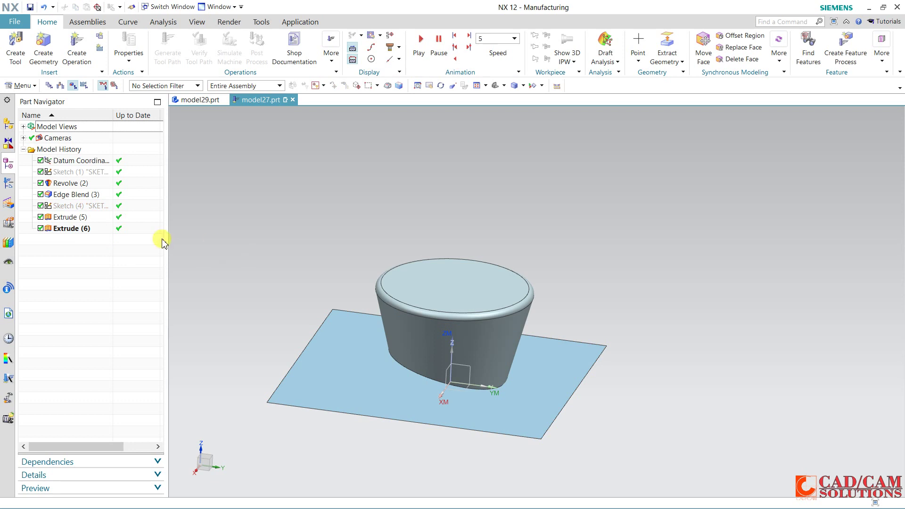
{"action": "left_click", "coordinate": [10, 184]}
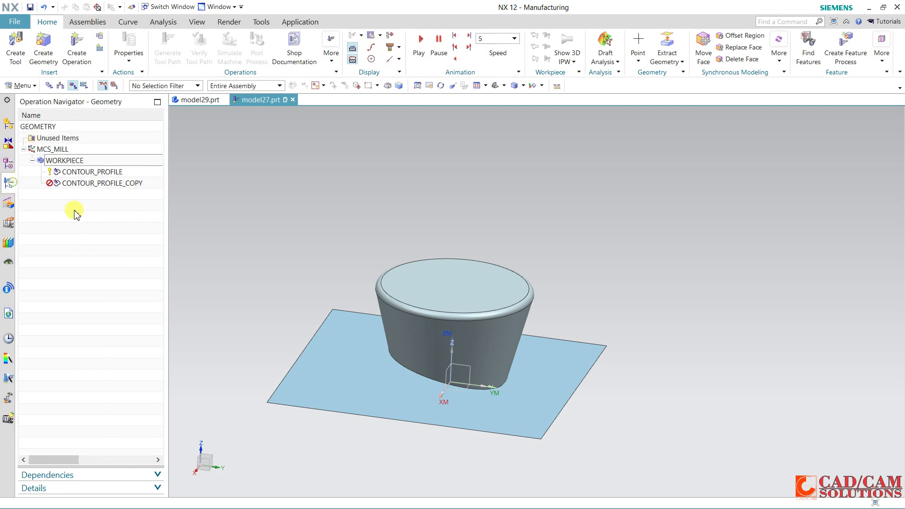
In CONTOUR_PROFILE_COPY, set the sheet plane face as the auxiliary floor.
{"action": "double_click", "coordinate": [111, 183]}
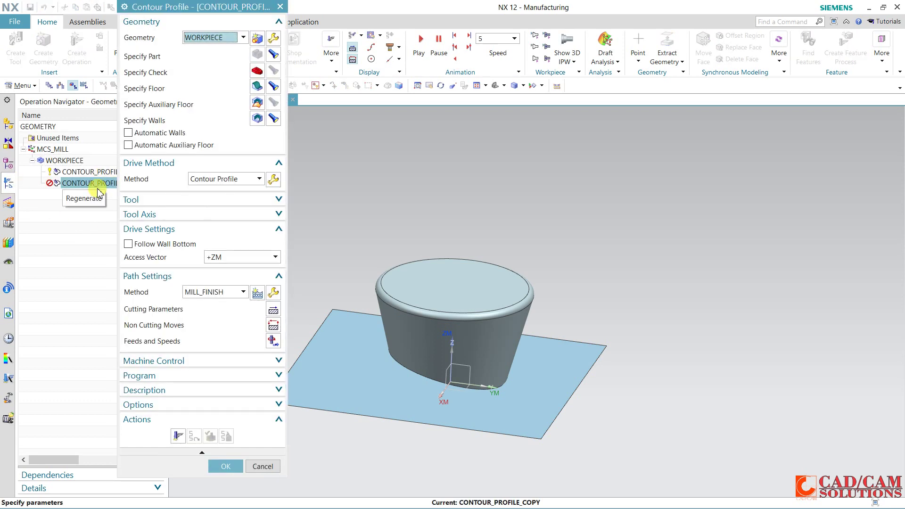
{"action": "left_click", "coordinate": [257, 86]}
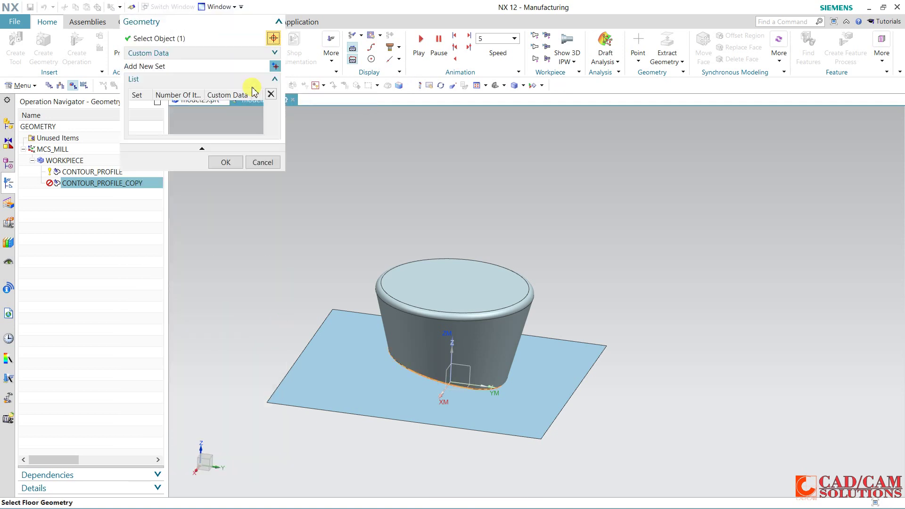
{"action": "left_click", "coordinate": [226, 161]}
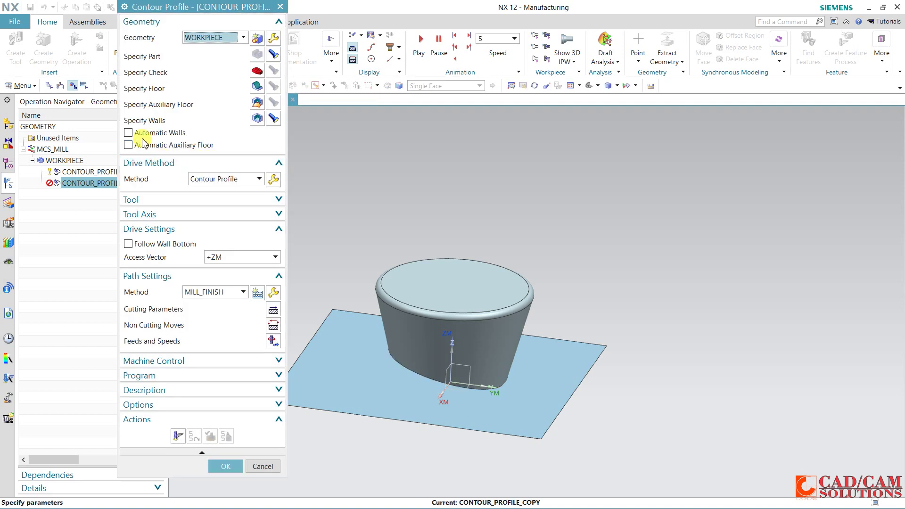
{"action": "left_click", "coordinate": [257, 102]}
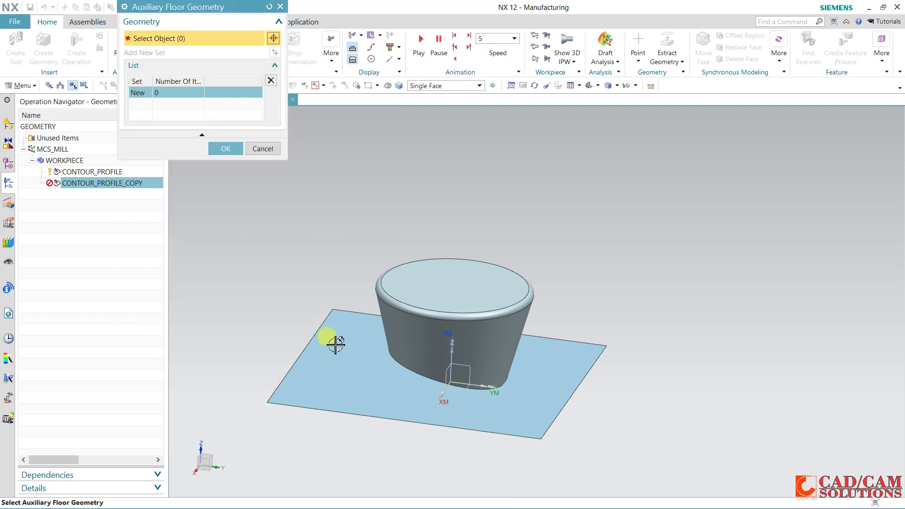
{"action": "left_click", "coordinate": [337, 355]}
{"action": "left_click", "coordinate": [237, 149]}
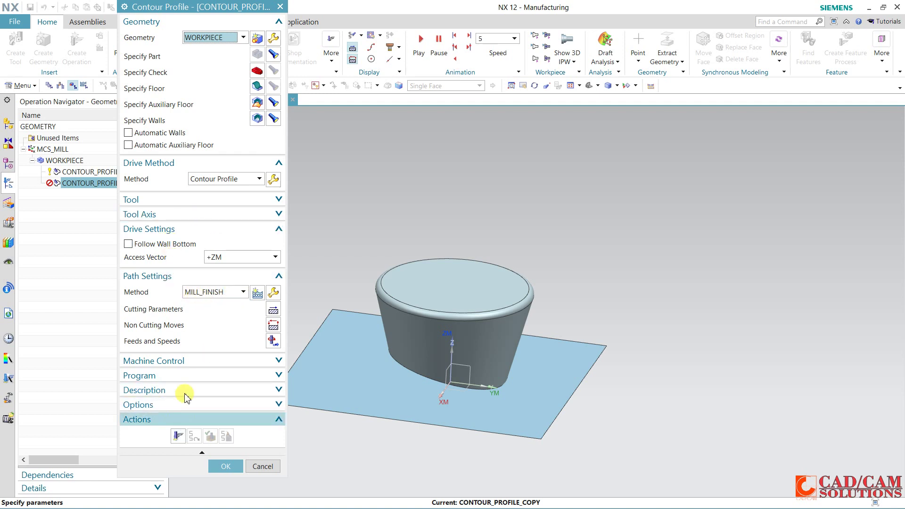
Generate and replay CONTOUR_PROFILE_COPY's tool path, showing eight stacked contour passes.
{"action": "left_click", "coordinate": [178, 437]}
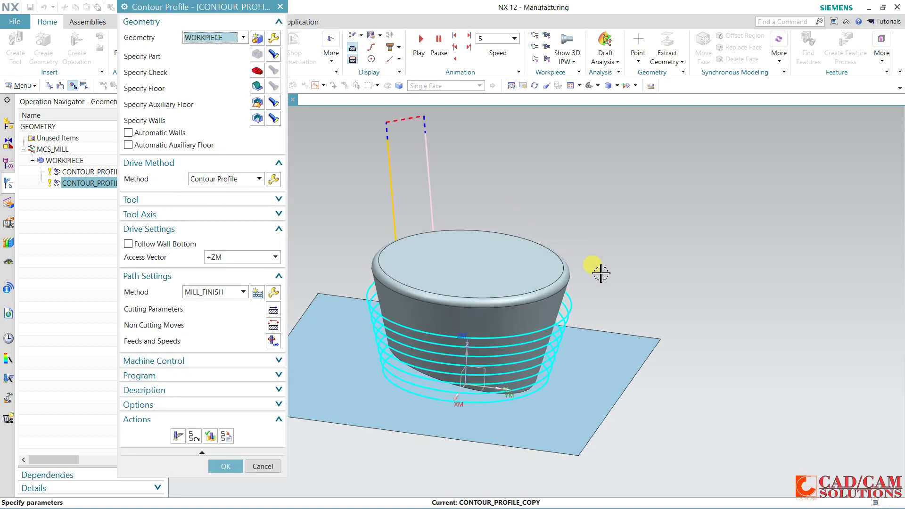
{"action": "middle_click_drag", "start_coordinate": [601, 274], "coordinate": [625, 256]}
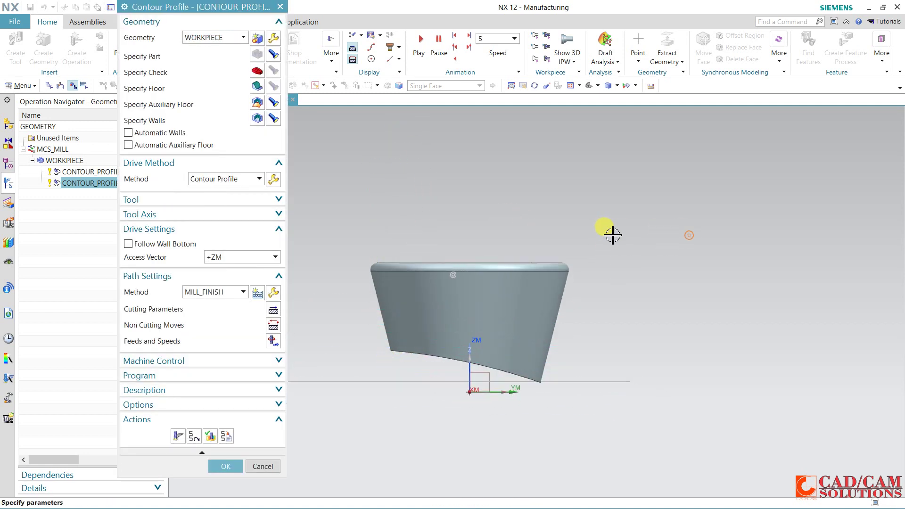
{"action": "left_click", "coordinate": [194, 436]}
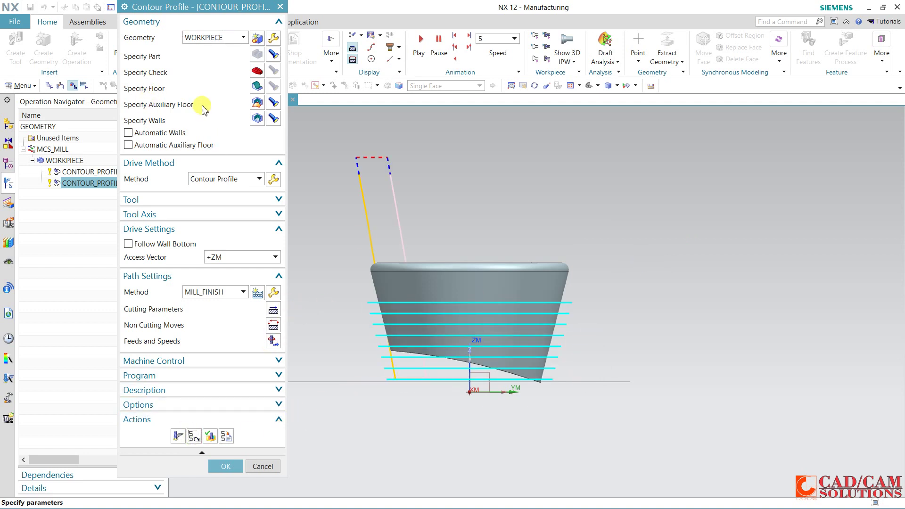
{"action": "middle_click_drag", "start_coordinate": [543, 225], "coordinate": [521, 217]}
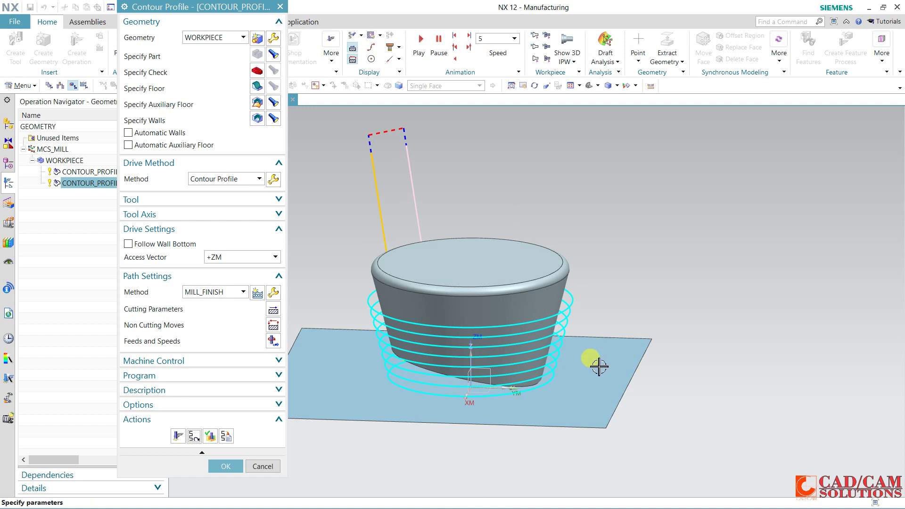
{"action": "middle_click_drag", "start_coordinate": [596, 364], "coordinate": [572, 304]}
Play back the copy's tool motion in verification, switch to 3D Dynamic, and close verification.
{"action": "left_click", "coordinate": [211, 436]}
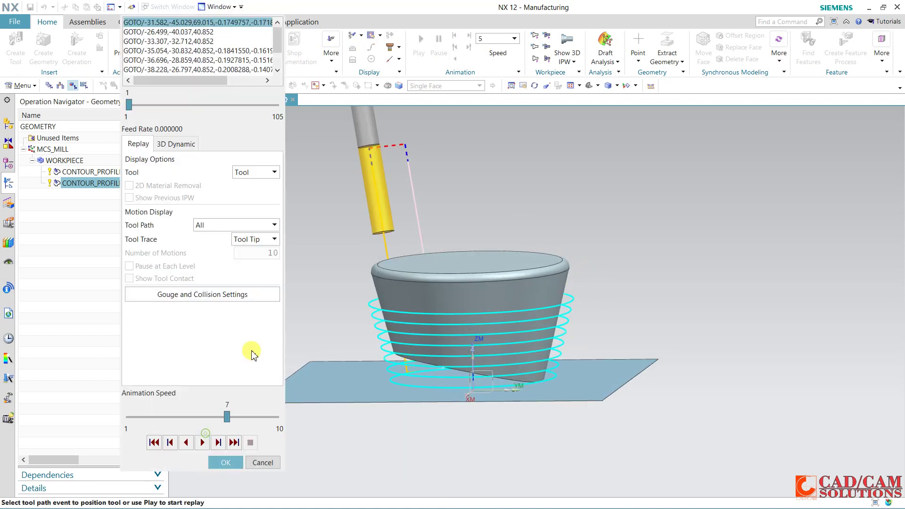
{"action": "left_click", "coordinate": [203, 442]}
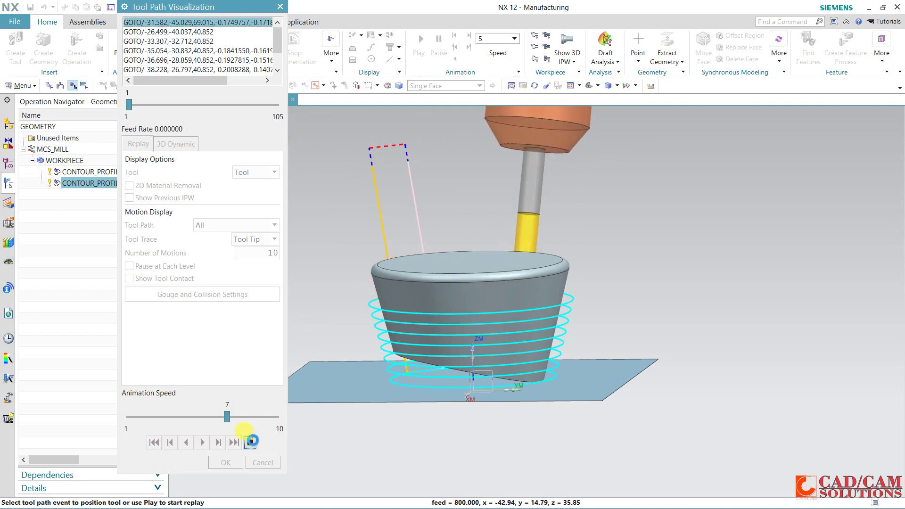
{"action": "left_click", "coordinate": [250, 442]}
{"action": "left_click", "coordinate": [175, 146]}
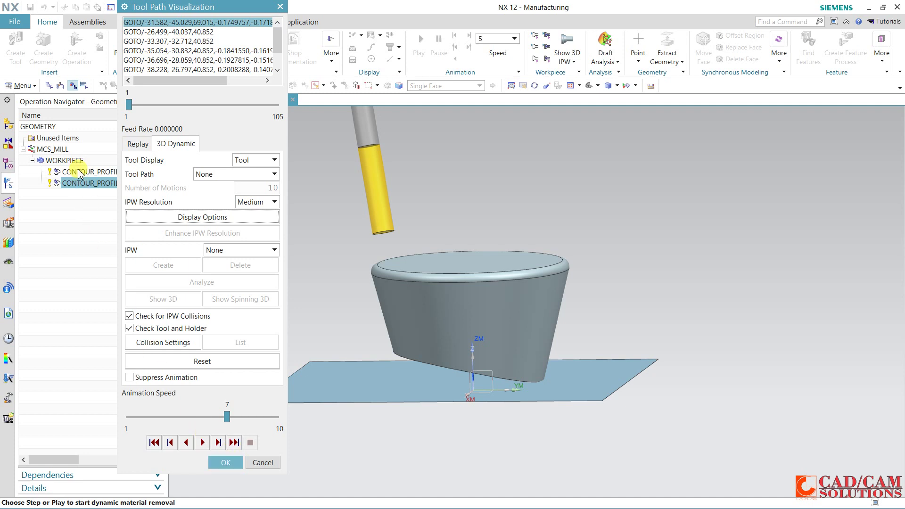
{"action": "left_click", "coordinate": [226, 462]}
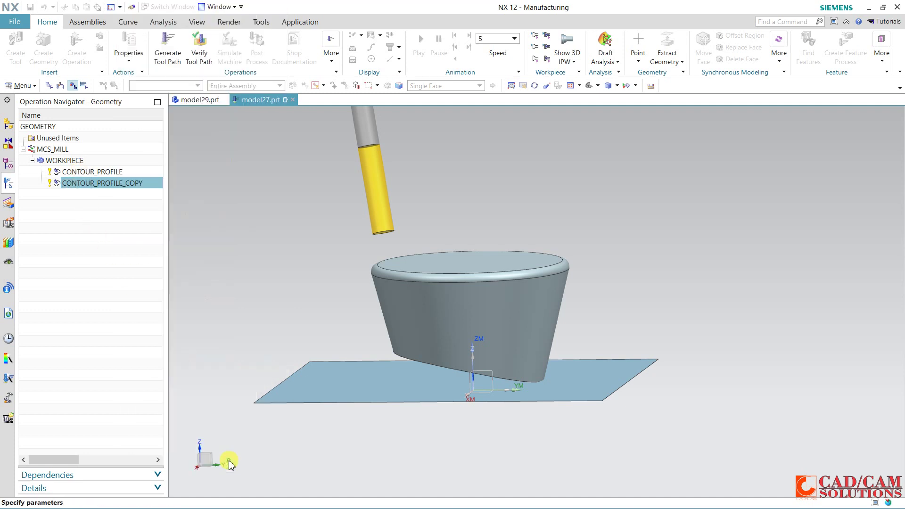
Accept the copy's settings, then run a 3D Dynamic simulation of CONTOUR_PROFILE's 105 motions.
{"action": "left_click", "coordinate": [225, 467]}
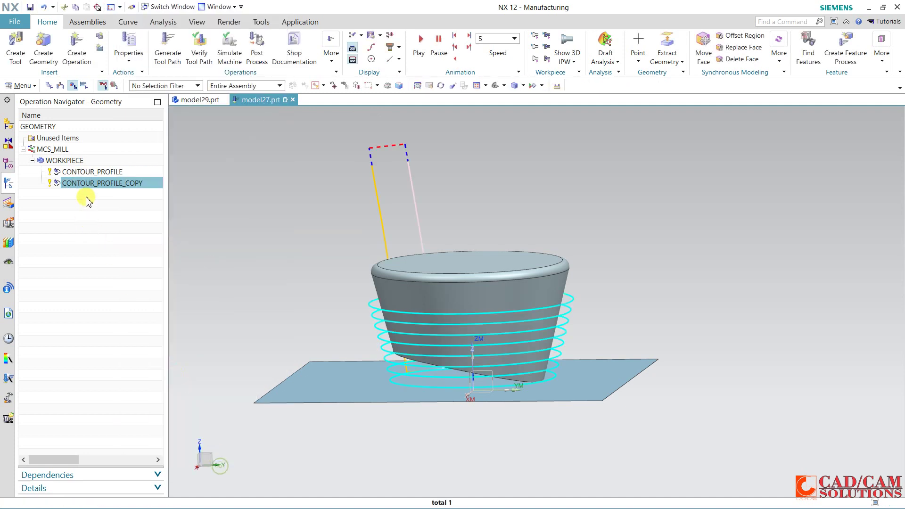
{"action": "left_click", "coordinate": [92, 172]}
{"action": "left_click", "coordinate": [199, 44]}
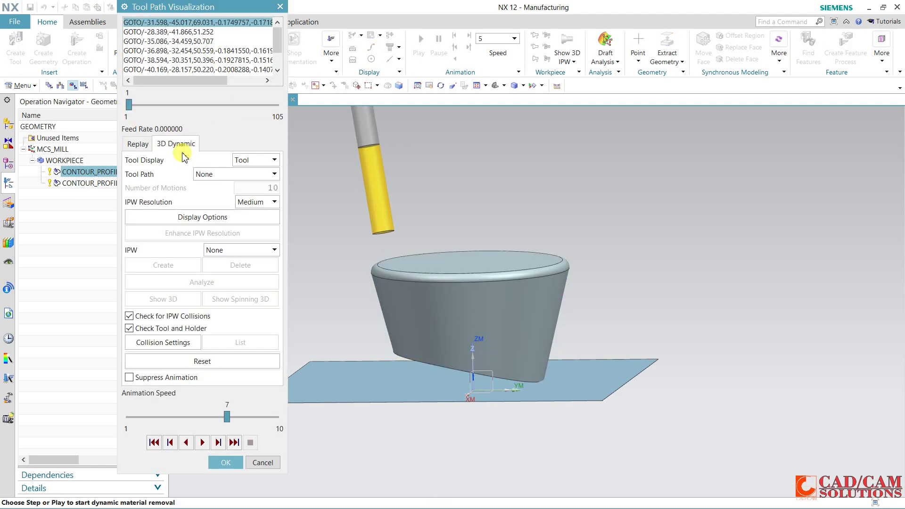
{"action": "left_click", "coordinate": [203, 443]}
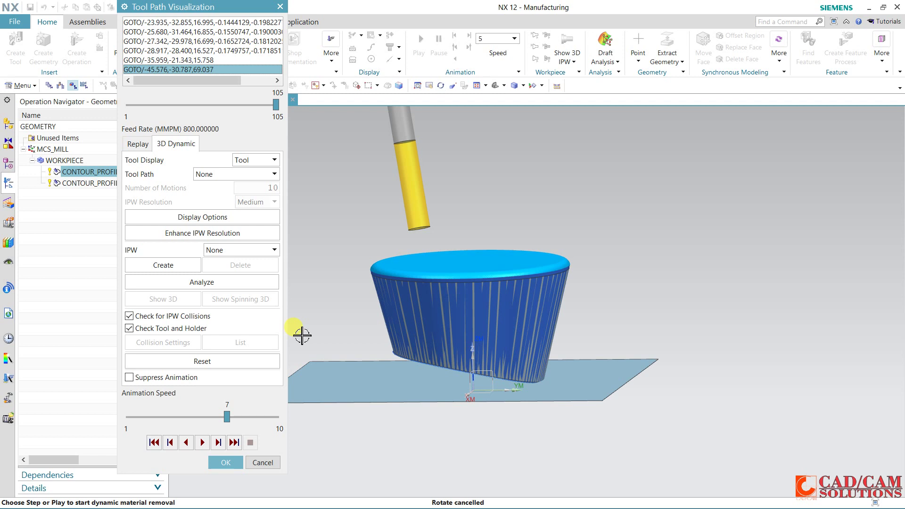
Close the simulation and delete the original CONTOUR_PROFILE tool path.
{"action": "left_click", "coordinate": [226, 462]}
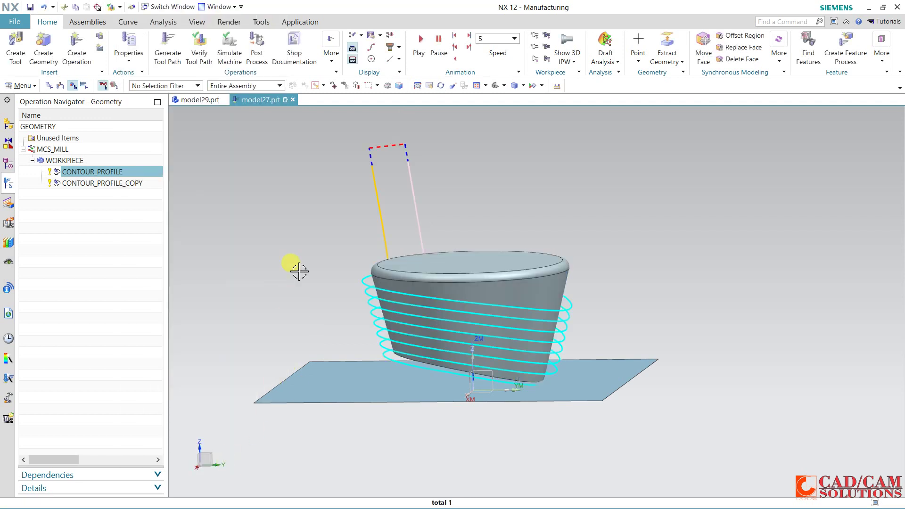
{"action": "right_click", "coordinate": [111, 176]}
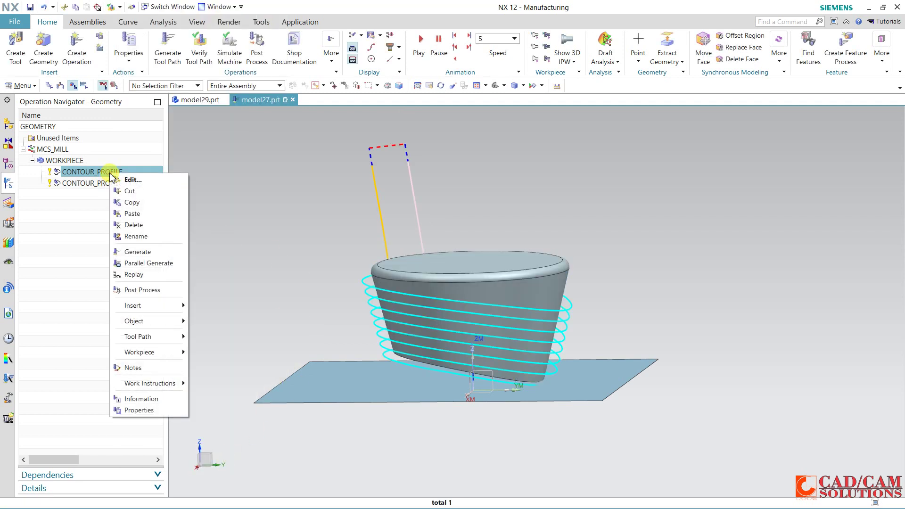
{"action": "mouse_move", "coordinate": [173, 322]}
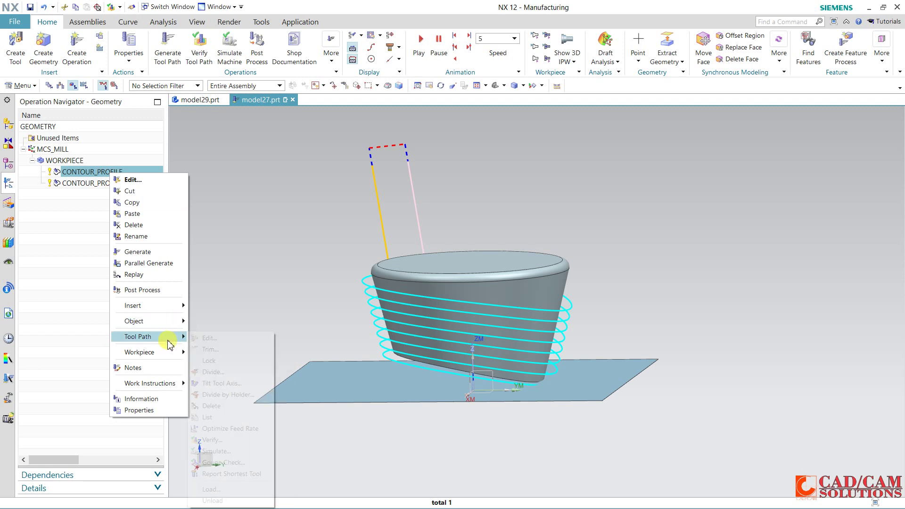
{"action": "left_click", "coordinate": [231, 405]}
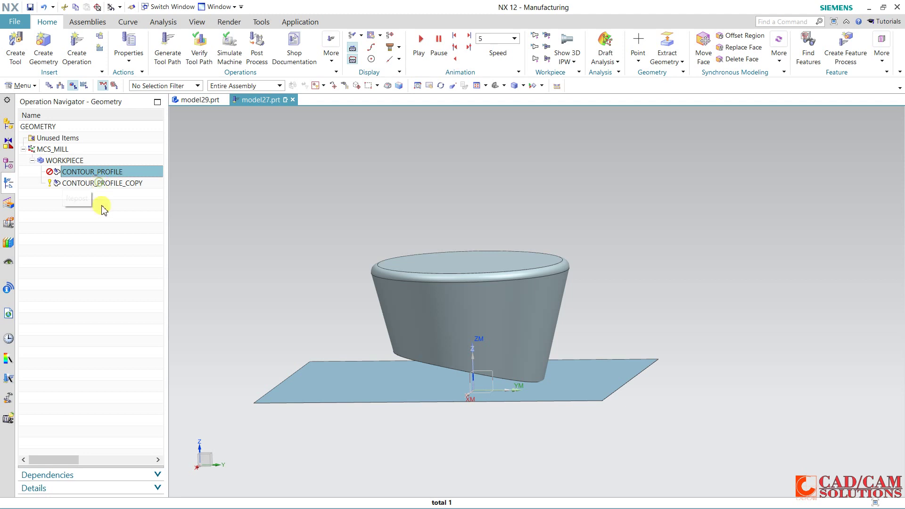
Run a 3D Dynamic cutting simulation of CONTOUR_PROFILE_COPY, viewing the floor plane edge-on.
{"action": "left_click", "coordinate": [99, 183]}
{"action": "middle_click_drag", "start_coordinate": [289, 225], "coordinate": [293, 236]}
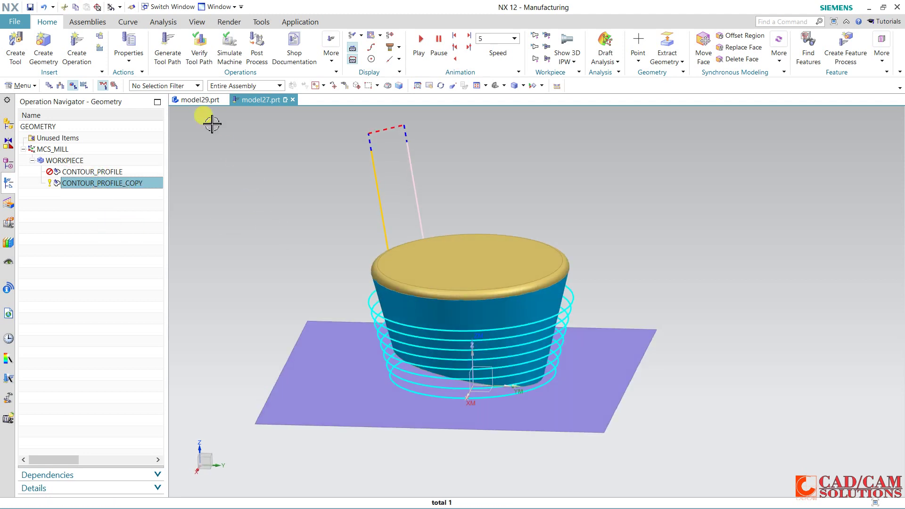
{"action": "left_click", "coordinate": [199, 44]}
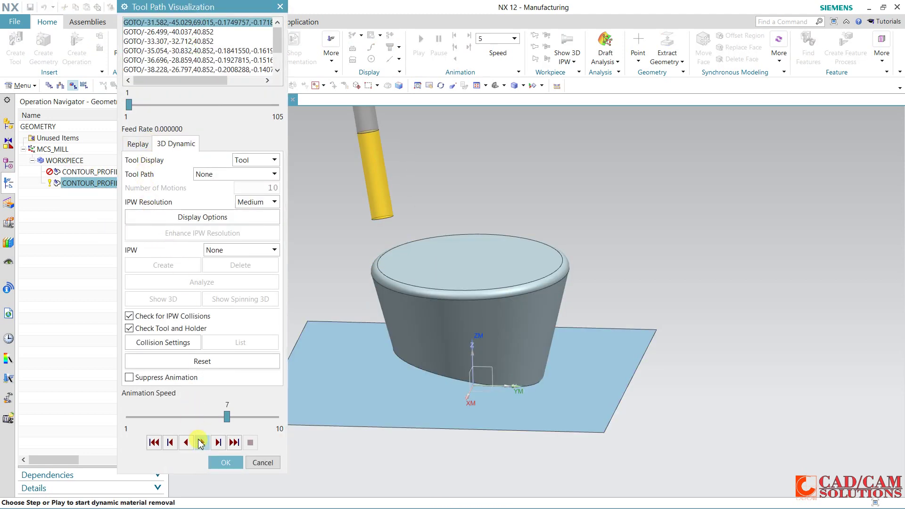
{"action": "left_click", "coordinate": [200, 442]}
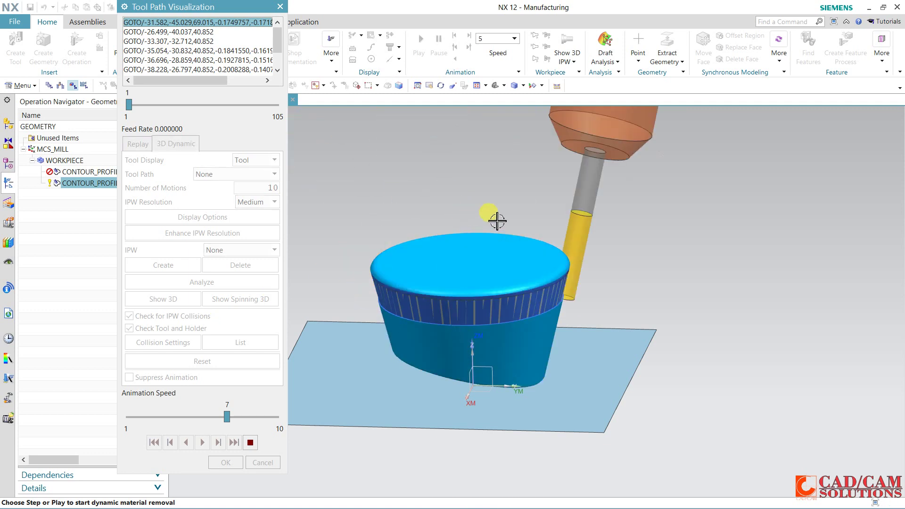
{"action": "middle_click_drag", "start_coordinate": [495, 219], "coordinate": [570, 258]}
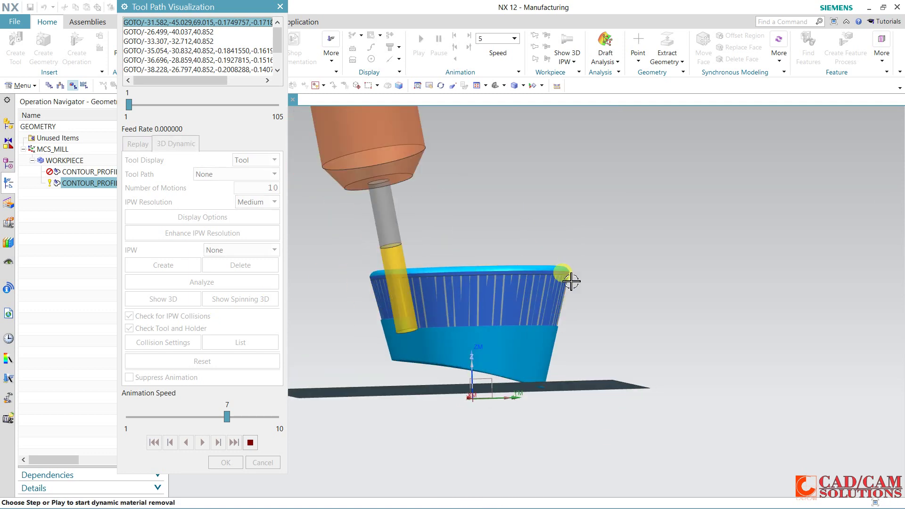